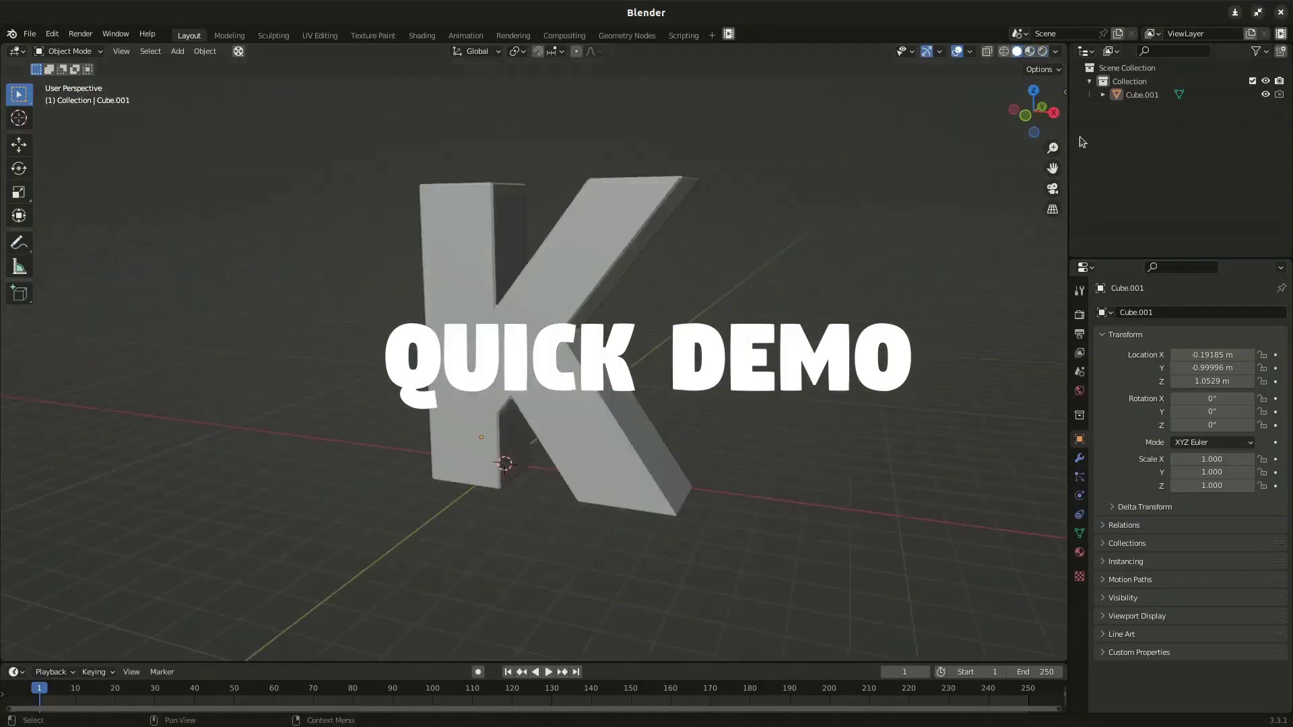
Fracture the letter K into 100 cells with Kaboom and add a WreckingBallOuter-KrumbIR blaster object.
{"action": "key", "text": "n"}
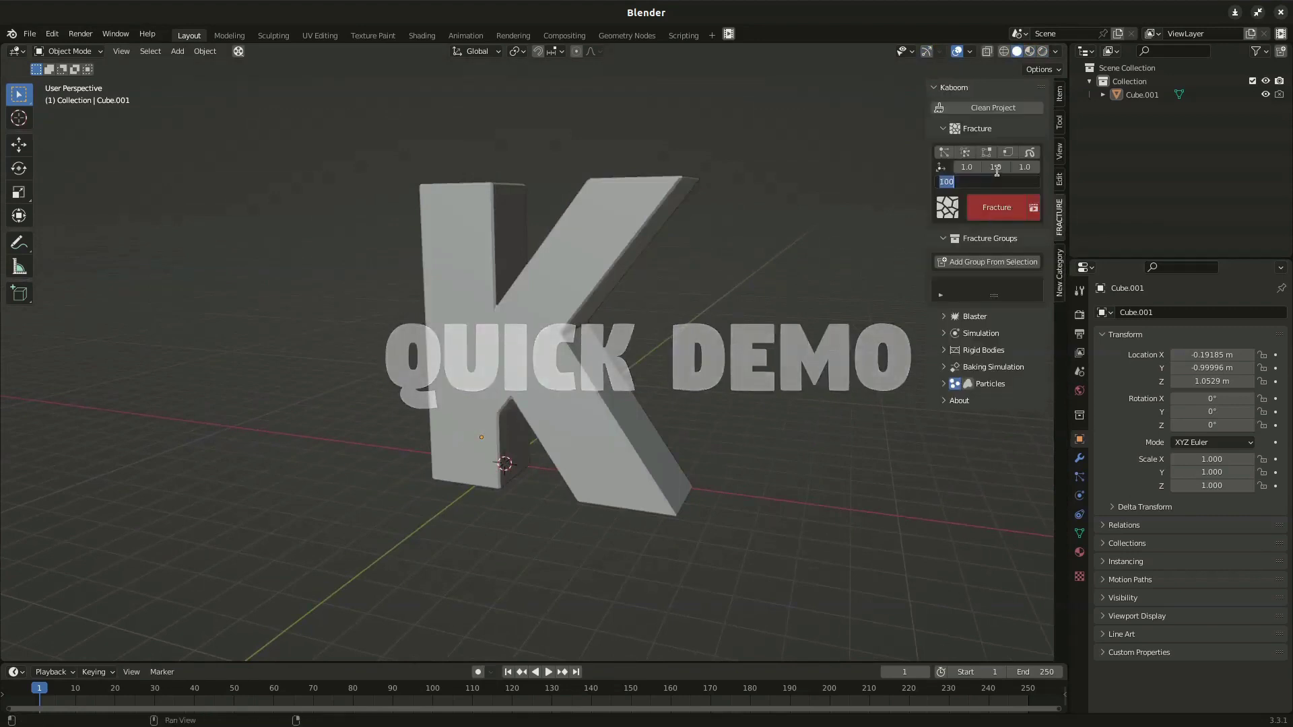
{"action": "left_click", "coordinate": [991, 242]}
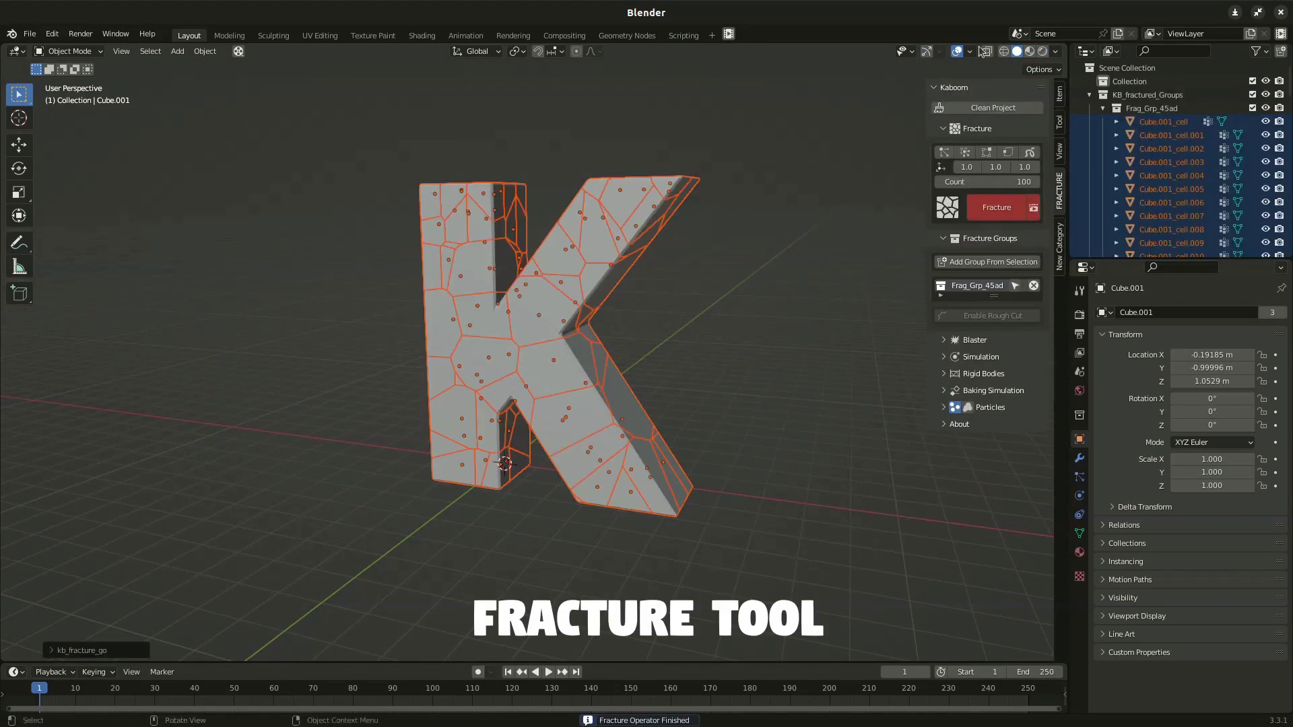
{"action": "left_click", "coordinate": [988, 361]}
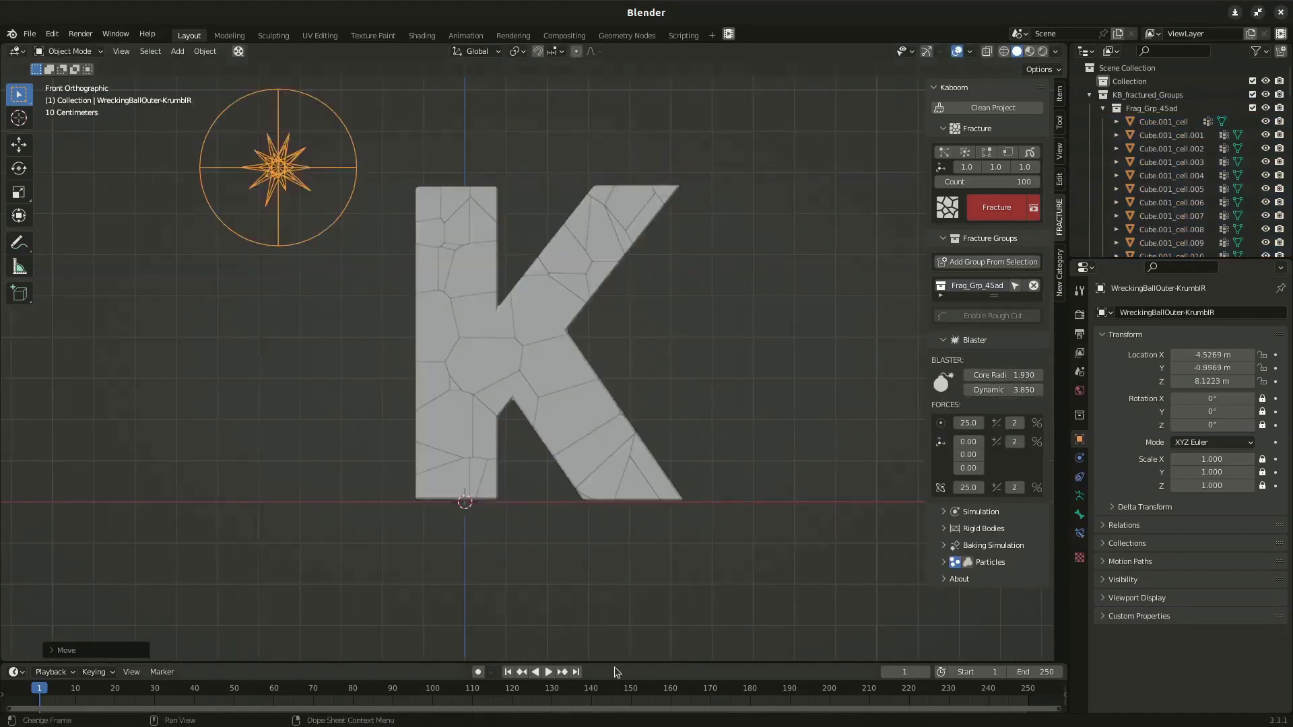
Keyframe the blaster at its start, then move it to the right, past the K.
{"action": "key", "text": "i"}
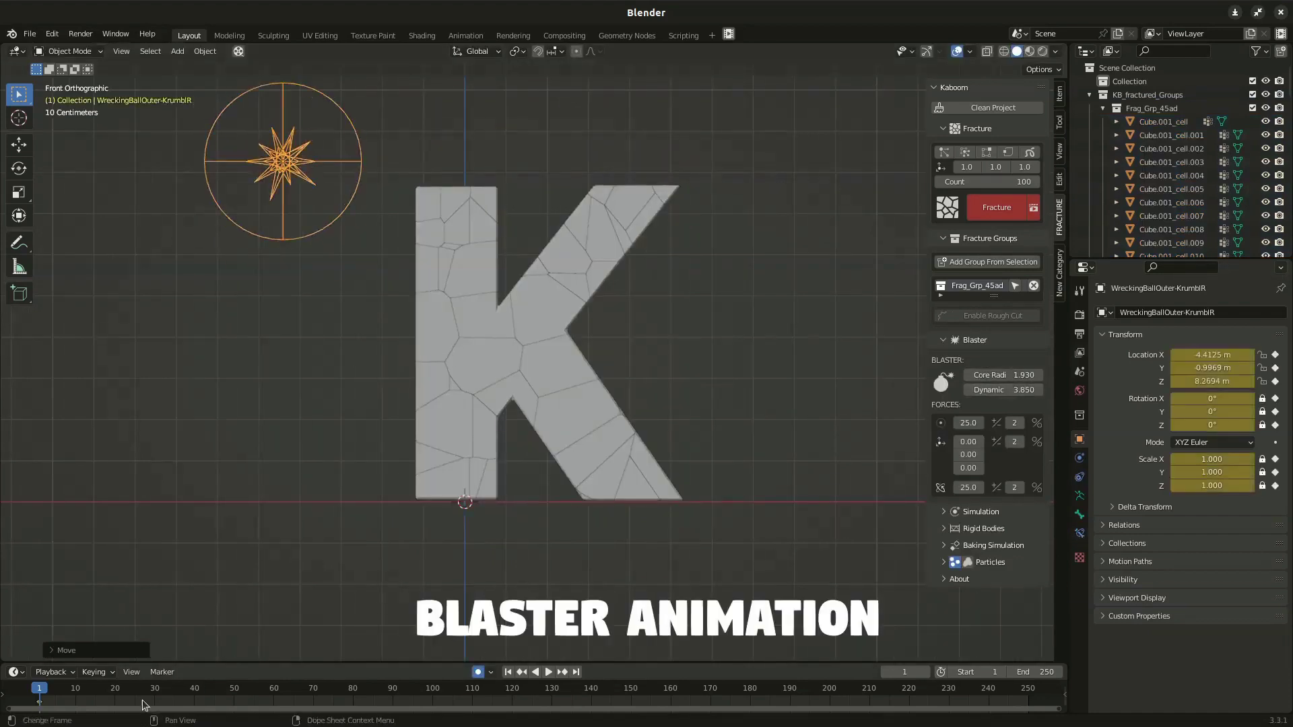
{"action": "key", "text": "g"}
{"action": "left_click", "coordinate": [852, 456]}
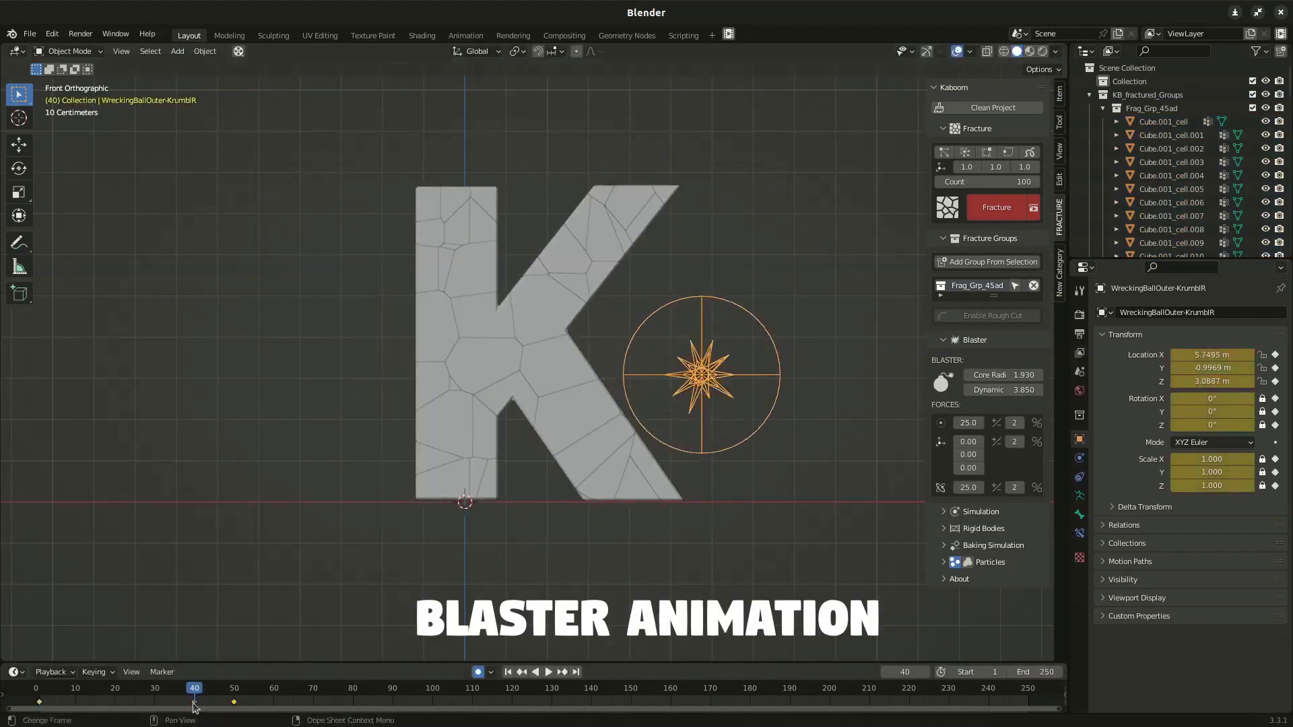
Blast the K, blast again with Core Radius 2.810, and make a new fracture group from the top pieces.
{"action": "scroll", "coordinate": [986, 515], "scroll_direction": "down", "scroll_amount": 3}
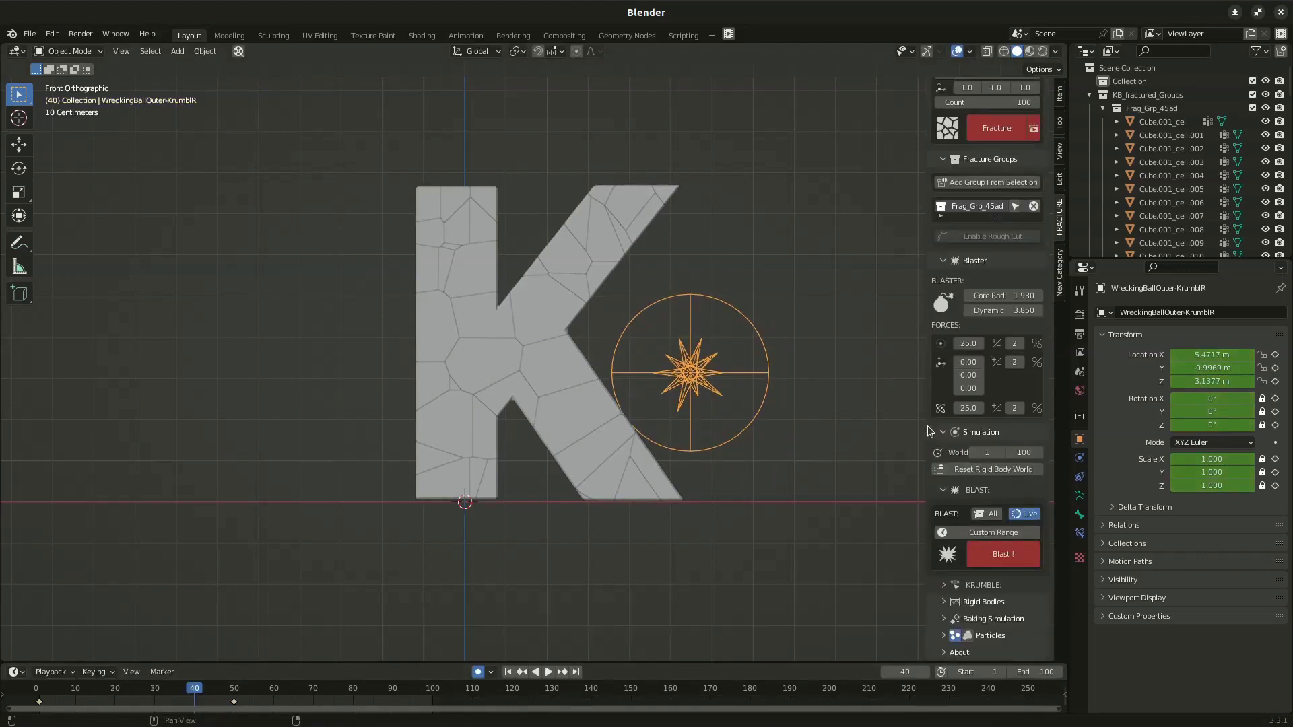
{"action": "left_click", "coordinate": [1003, 553]}
{"action": "key", "text": "space"}
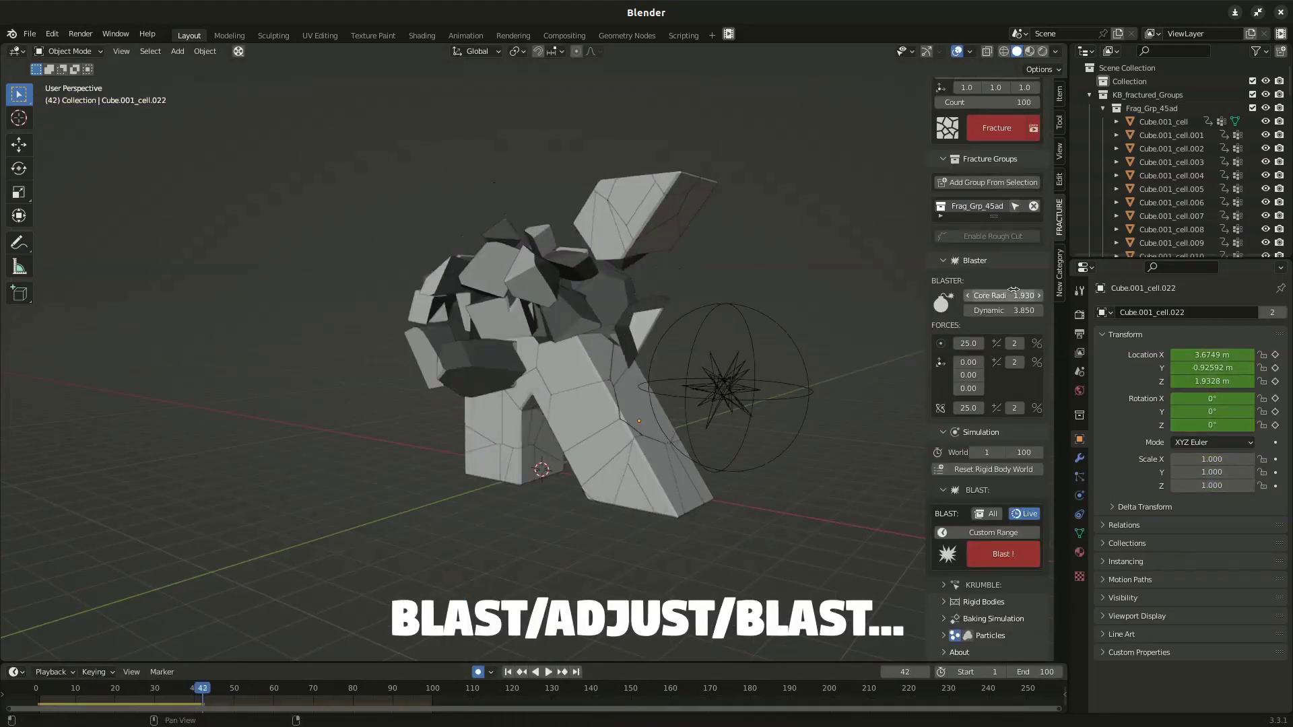
{"action": "left_click", "coordinate": [1001, 555]}
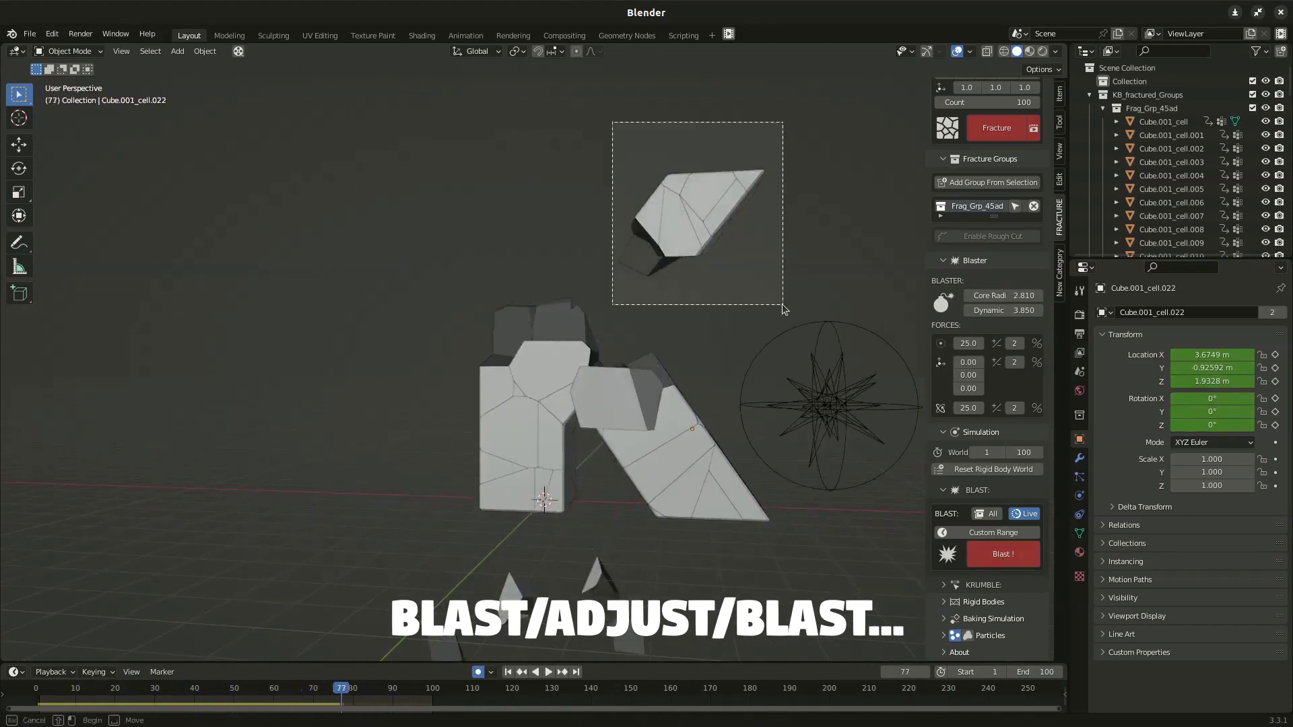
{"action": "left_click", "coordinate": [1008, 262]}
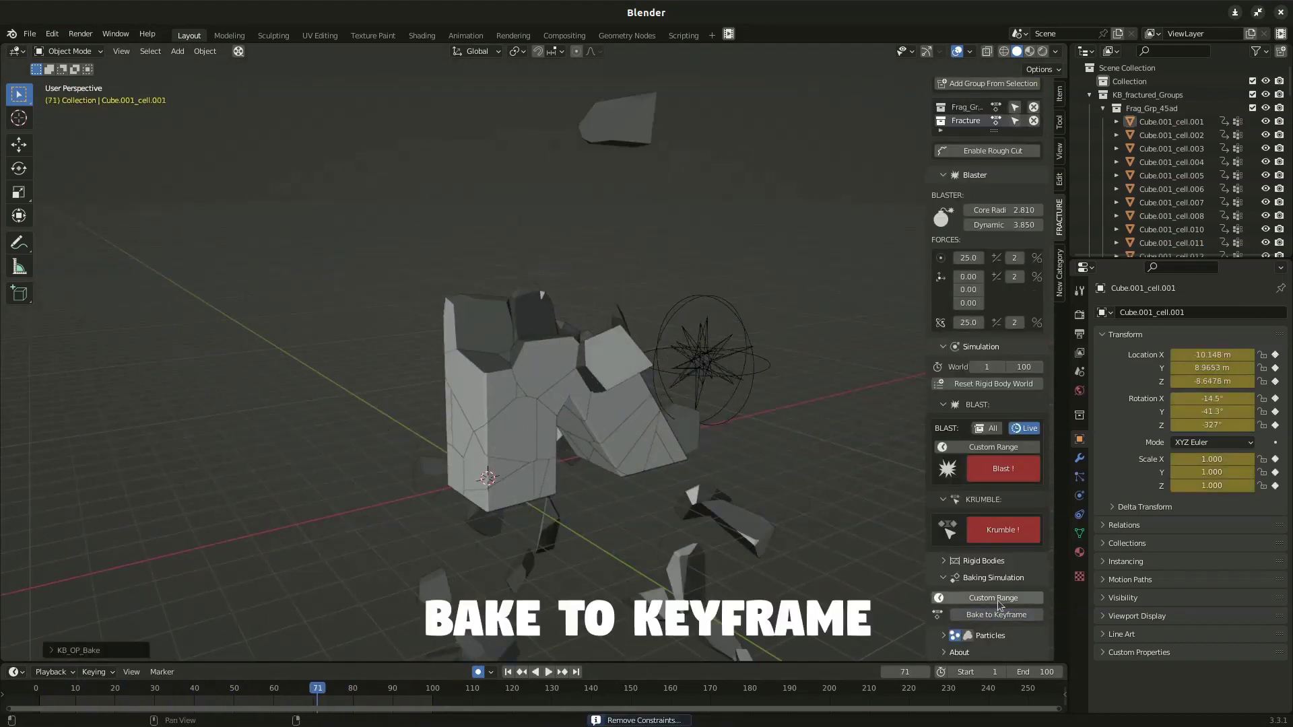
Bake the blast simulation and enable rough cuts on the fragments with amount 0.54.
{"action": "left_click", "coordinate": [997, 614]}
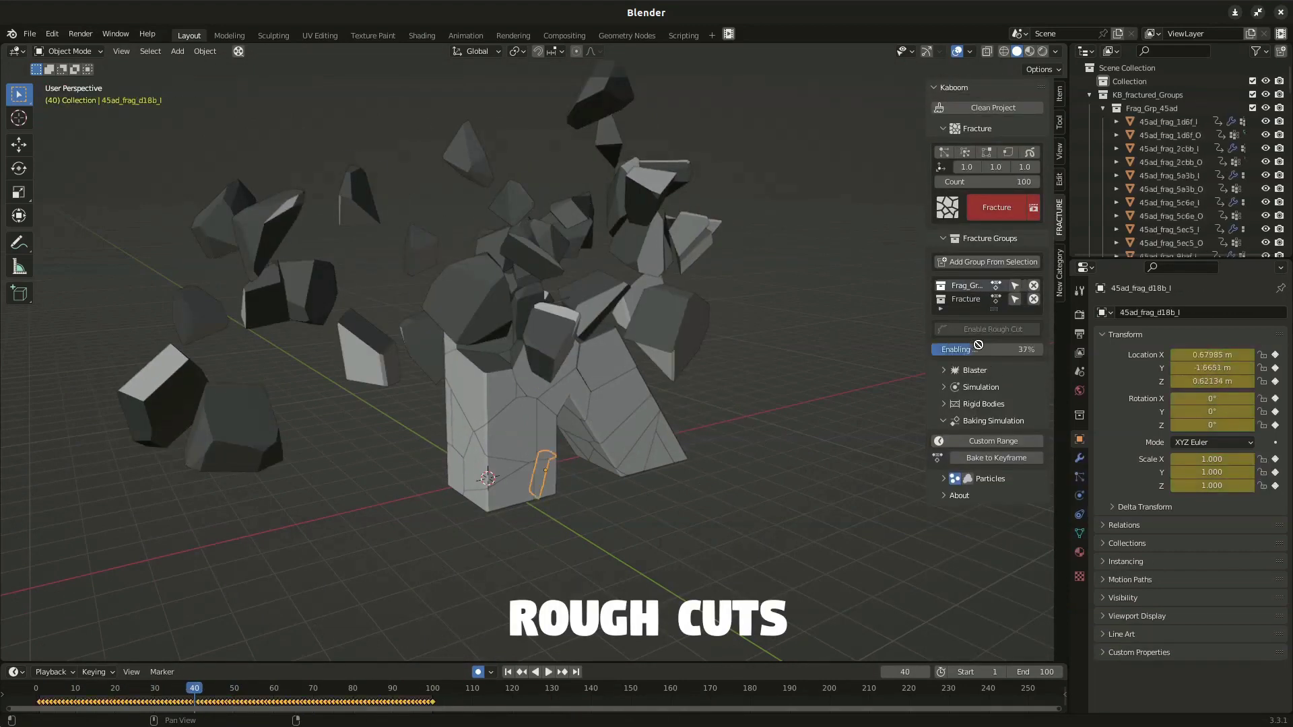
{"action": "left_click", "coordinate": [992, 328]}
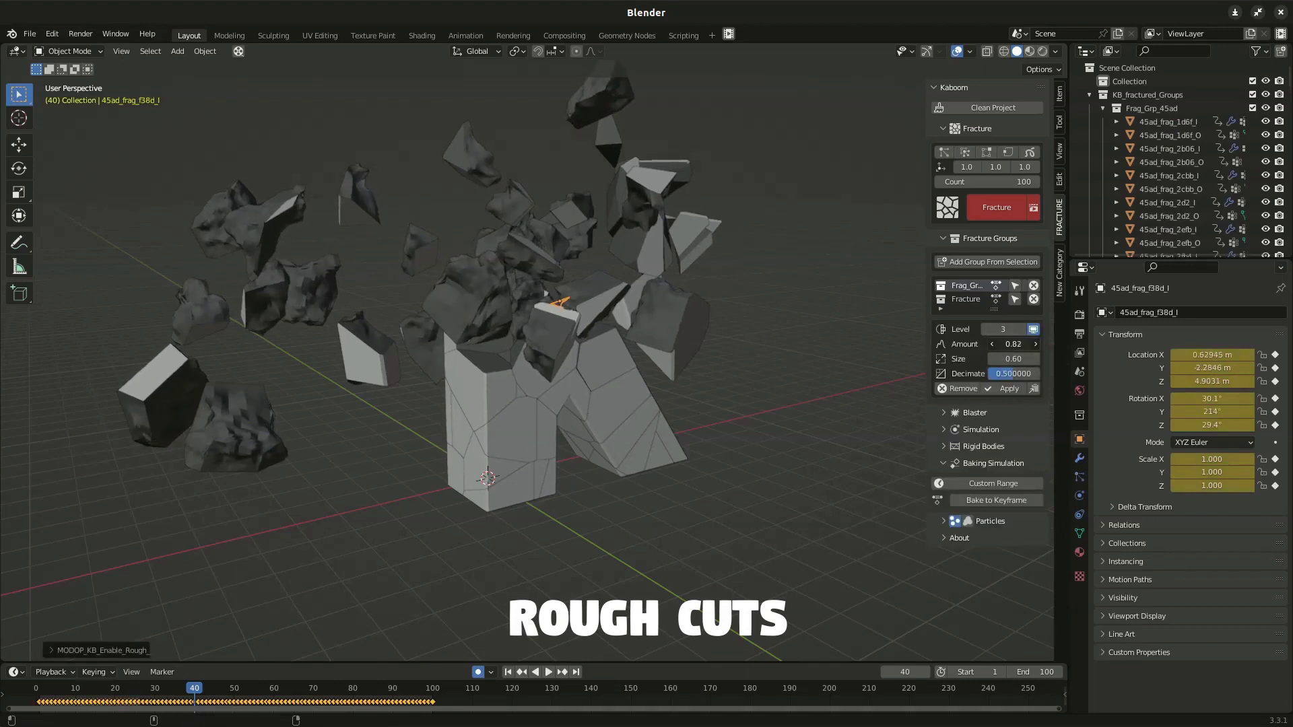
{"action": "left_click", "coordinate": [992, 345]}
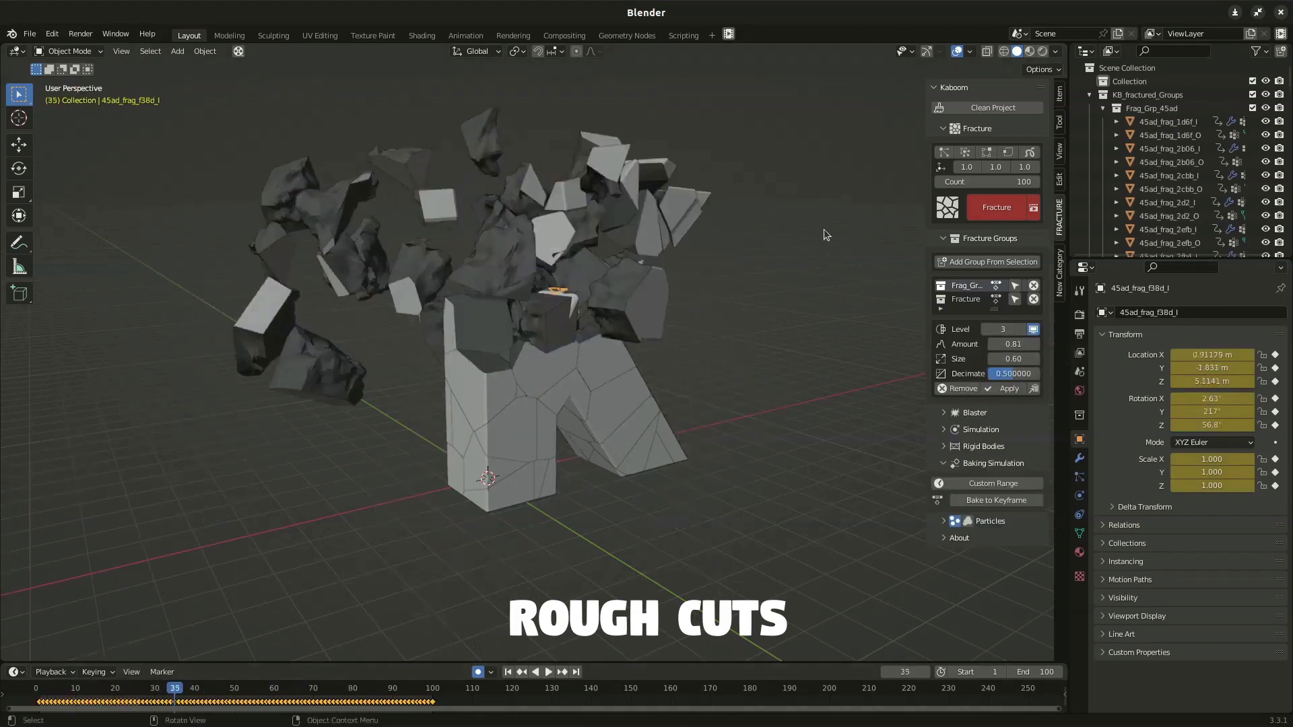
Preview the rock material in Material Preview, return to Solid shading, and select other fragments.
{"action": "left_click", "coordinate": [1029, 51]}
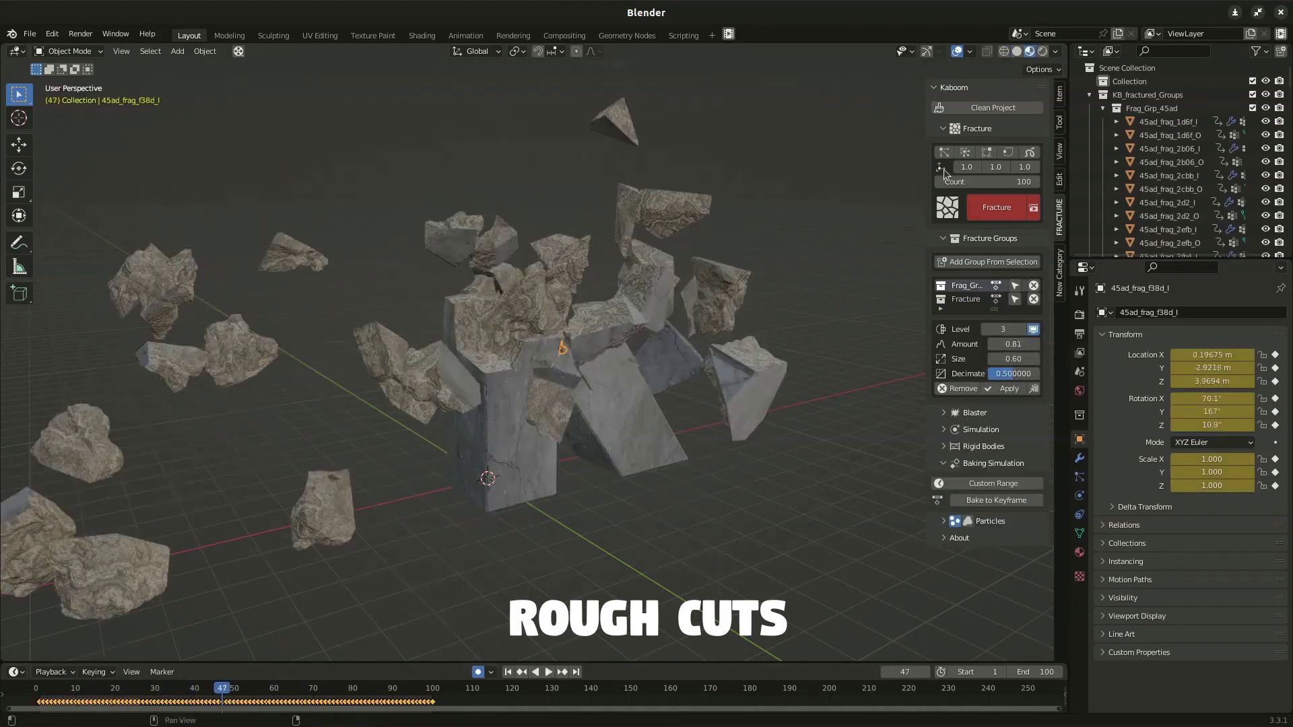
{"action": "left_click", "coordinate": [1017, 51]}
{"action": "left_click", "coordinate": [1015, 299]}
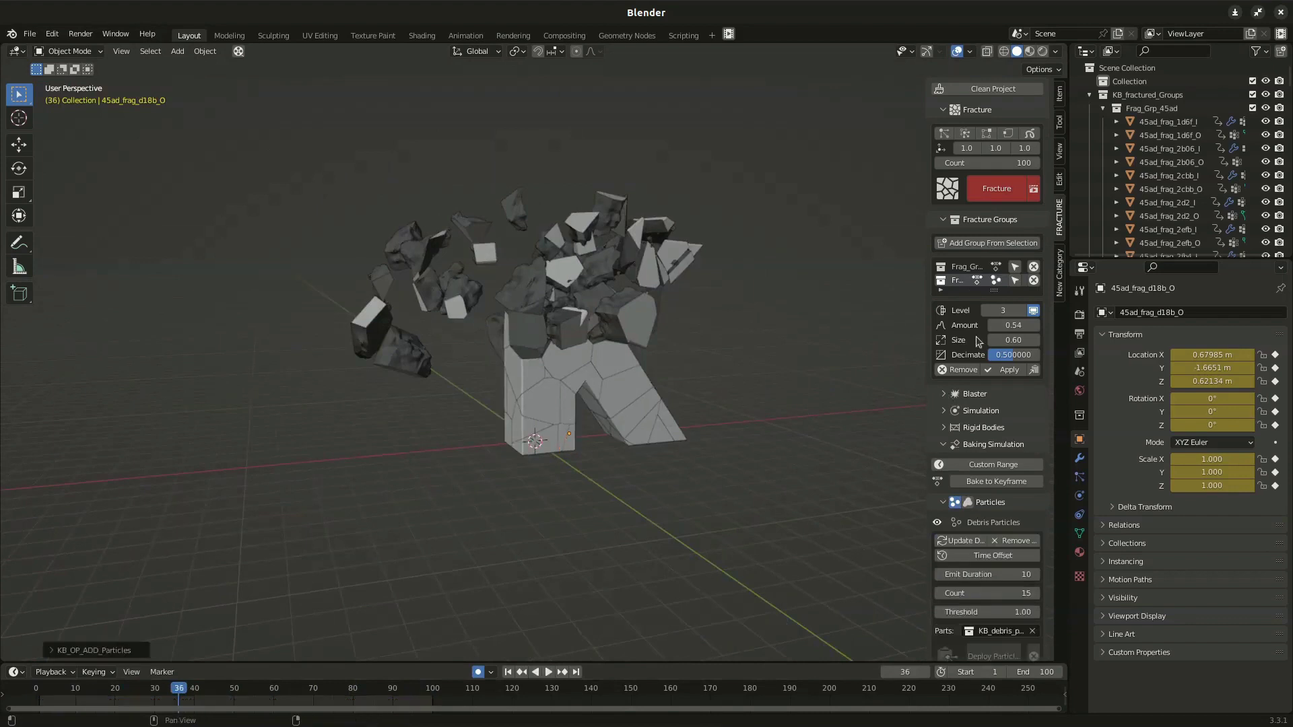
Add Debris particles to the fragments and show the debris particle system settings.
{"action": "left_click", "coordinate": [992, 541]}
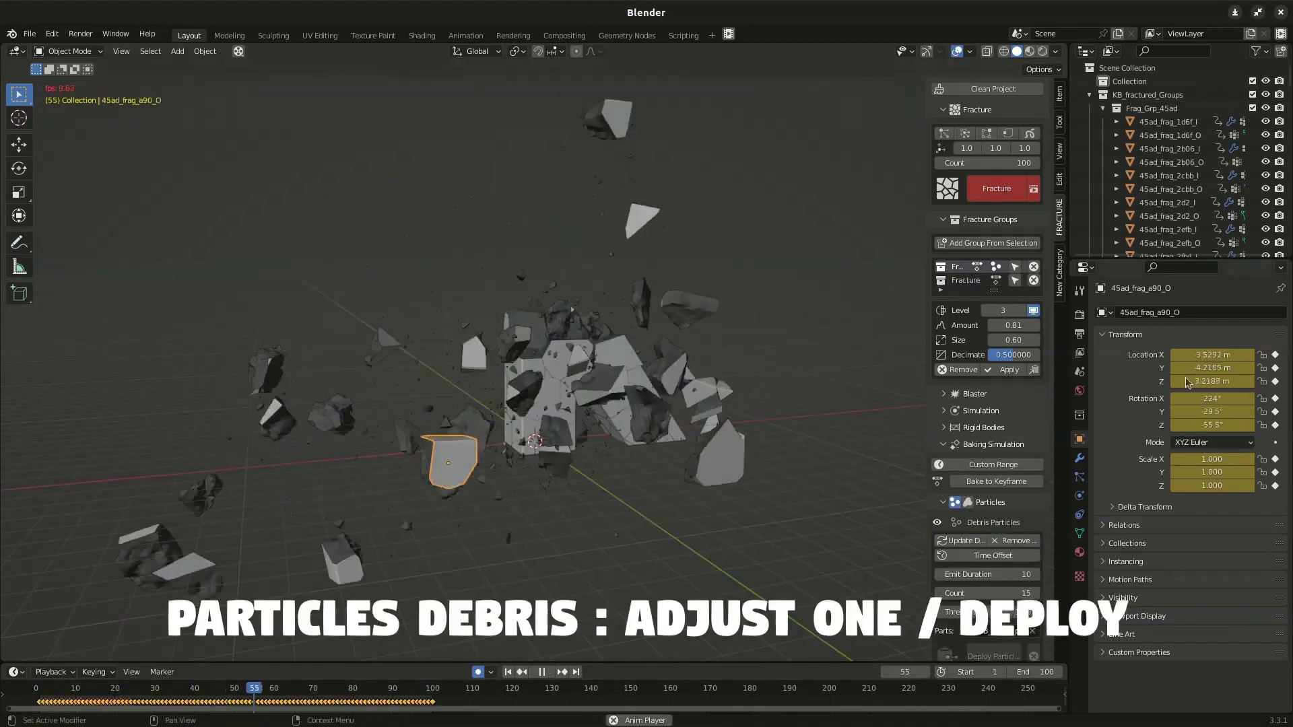
{"action": "left_click", "coordinate": [1145, 619]}
{"action": "scroll", "coordinate": [1159, 600], "scroll_direction": "down", "scroll_amount": 4}
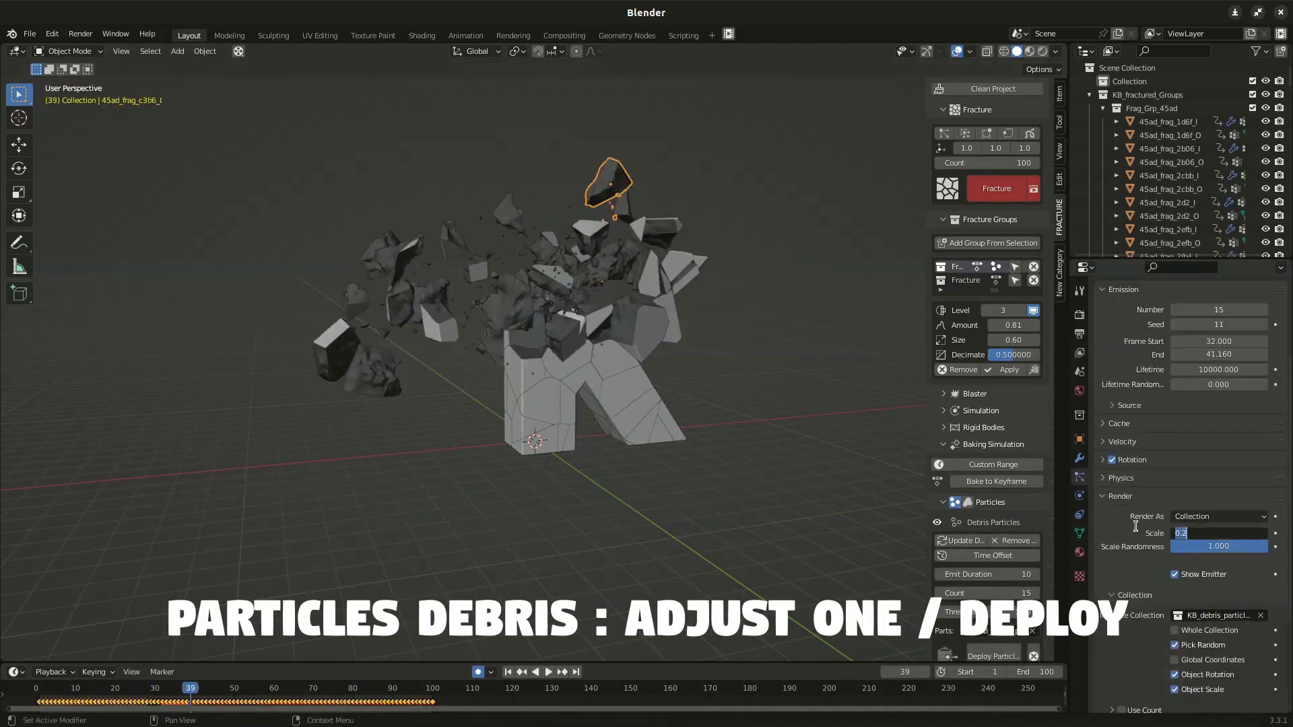
{"action": "left_click", "coordinate": [1059, 216]}
{"action": "left_click_drag", "start_coordinate": [933, 444], "coordinate": [869, 450]}
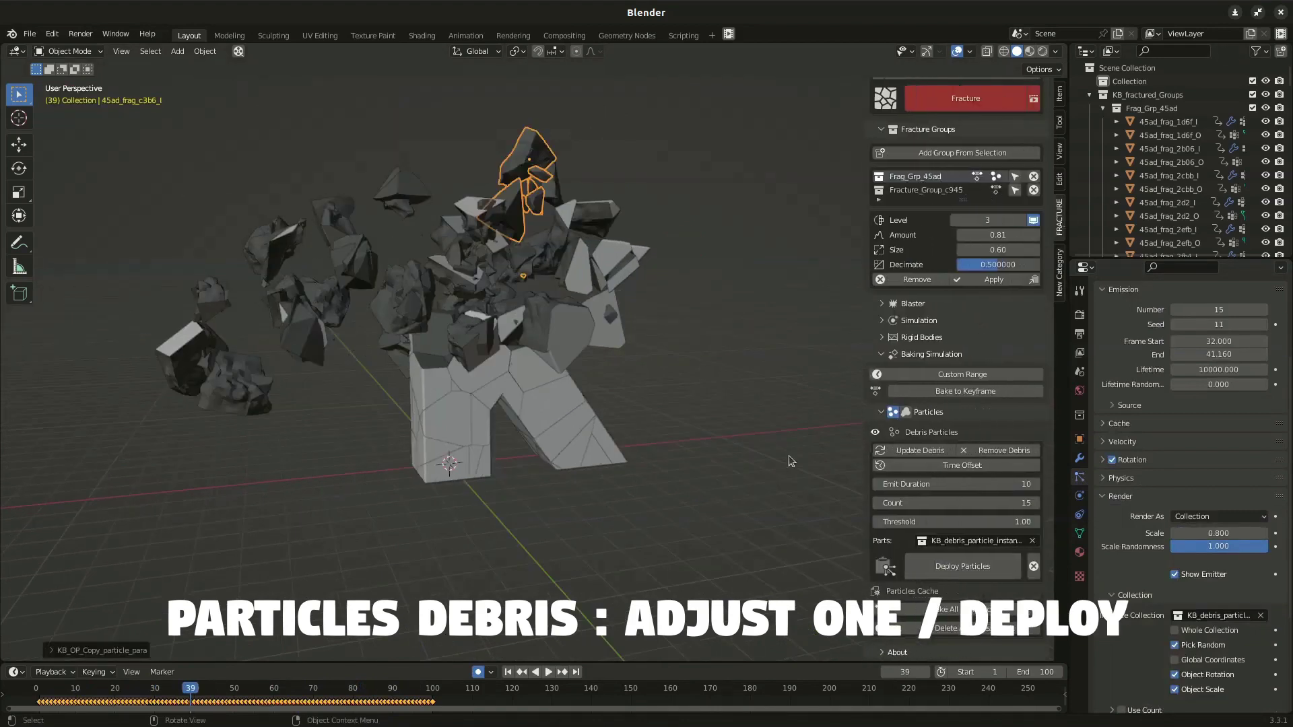
Set the debris normal velocity to 5 m/s and replay the explosion from the first frame.
{"action": "key", "text": "space"}
{"action": "left_click", "coordinate": [1122, 441]}
{"action": "scroll", "coordinate": [1168, 495], "scroll_direction": "down", "scroll_amount": 1}
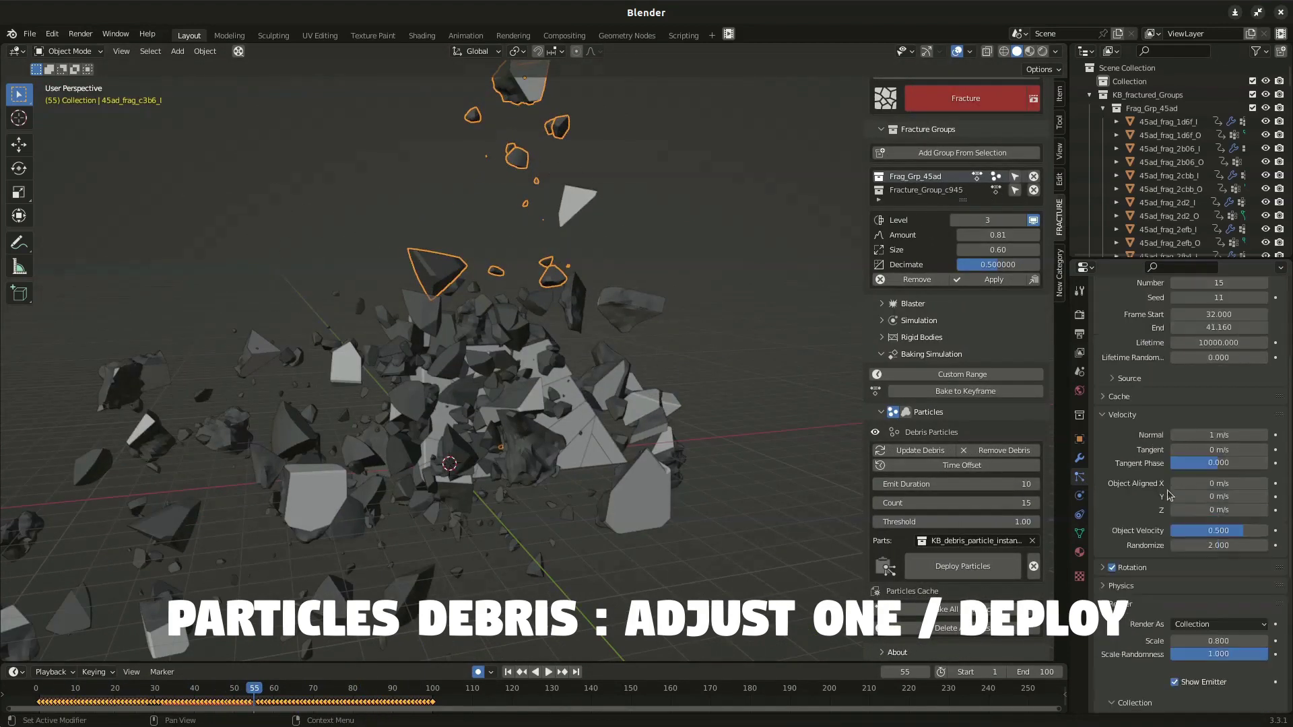
{"action": "key", "text": "shift+Left"}
{"action": "key", "text": "space"}
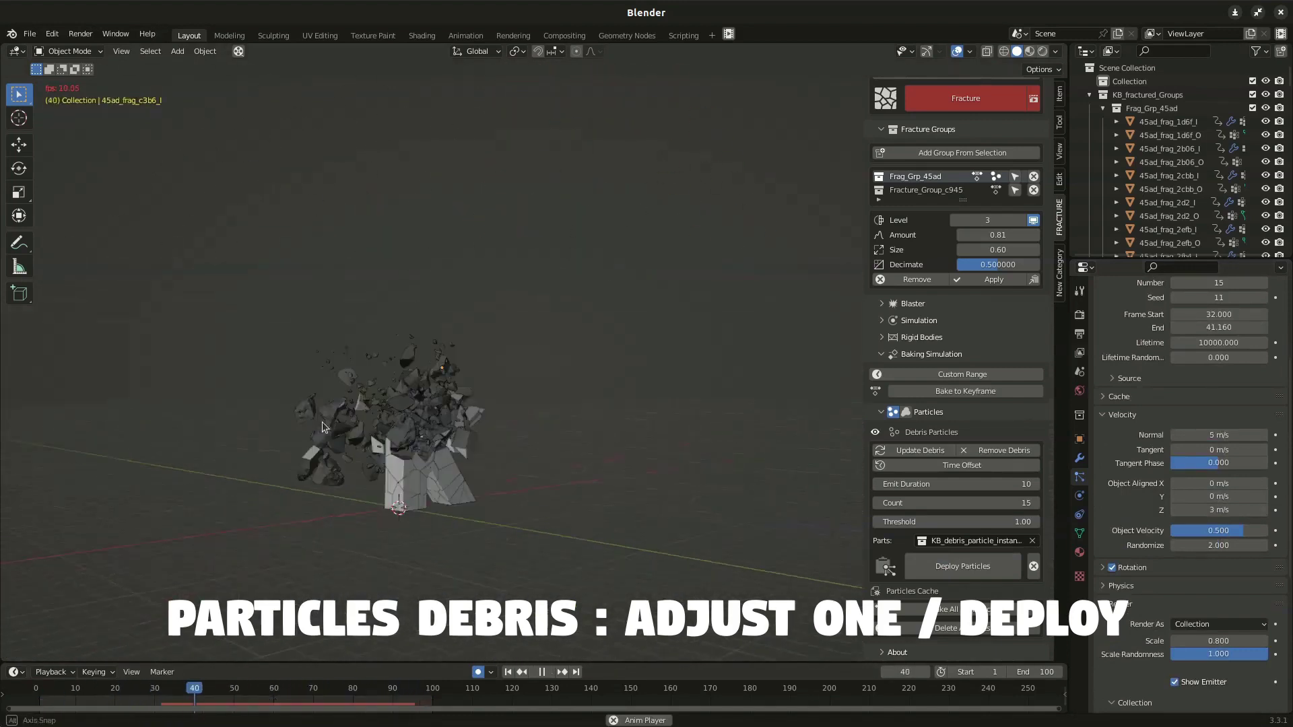
Adjust the debris particle scale and deploy debris particles across all fragments.
{"action": "key", "text": "space"}
{"action": "scroll", "coordinate": [1213, 472], "scroll_direction": "down", "scroll_amount": 4}
{"action": "left_click", "coordinate": [1239, 532]}
{"action": "left_click", "coordinate": [959, 567]}
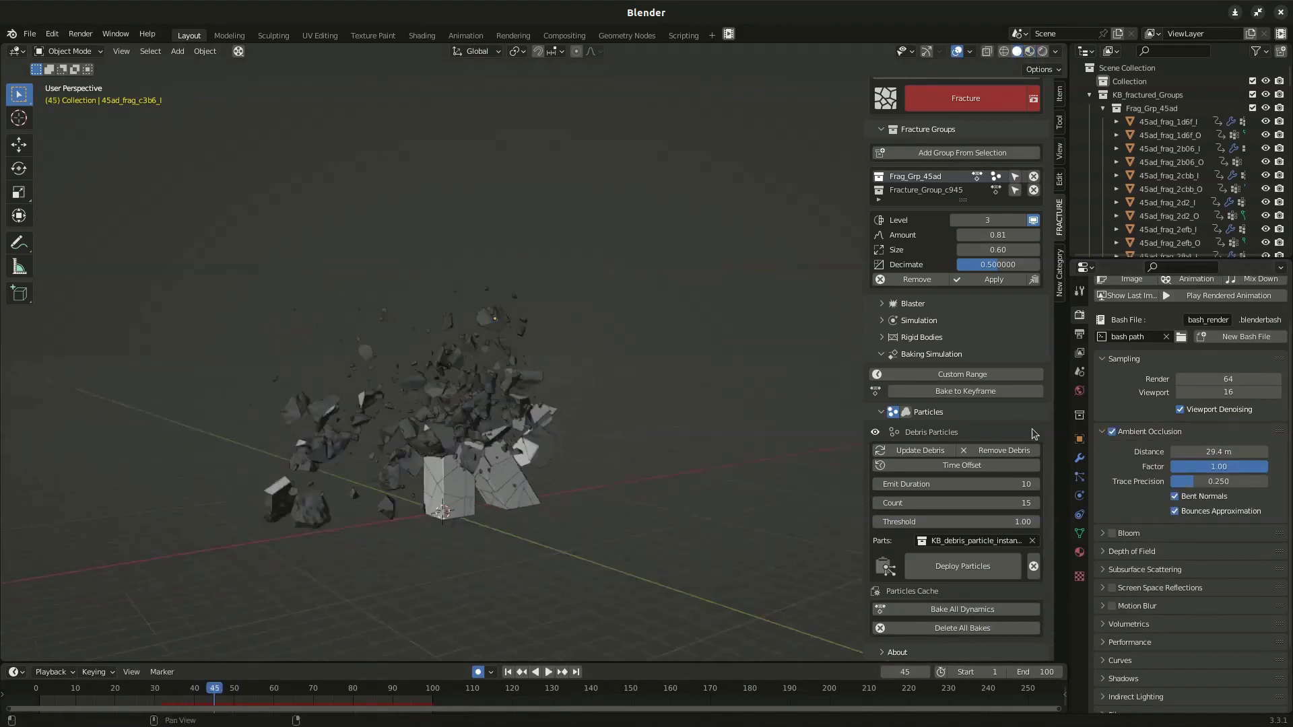
Add smoke emission to the fragments and surround the fractured K with a smoke domain.
{"action": "left_click", "coordinate": [905, 412]}
{"action": "left_click", "coordinate": [964, 435]}
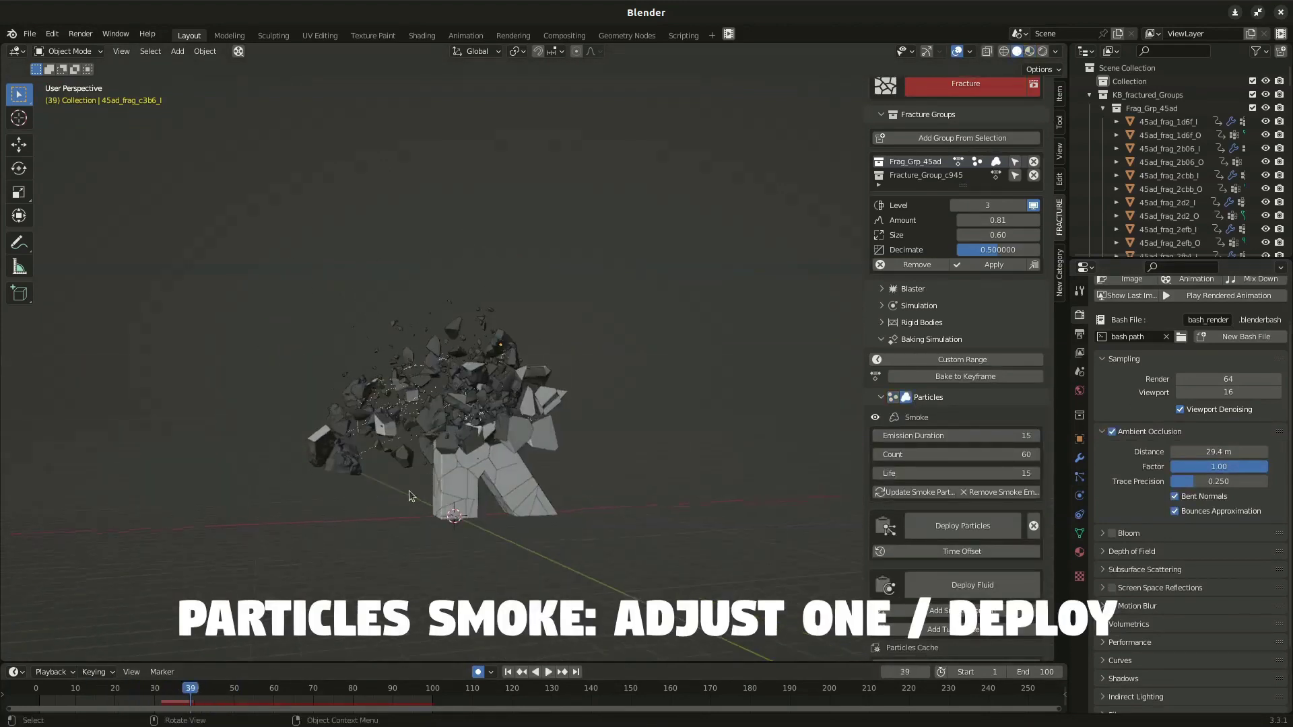
{"action": "left_click_drag", "start_coordinate": [217, 187], "coordinate": [694, 582]}
{"action": "scroll", "coordinate": [964, 550], "scroll_direction": "down", "scroll_amount": 2}
{"action": "left_click", "coordinate": [964, 550]}
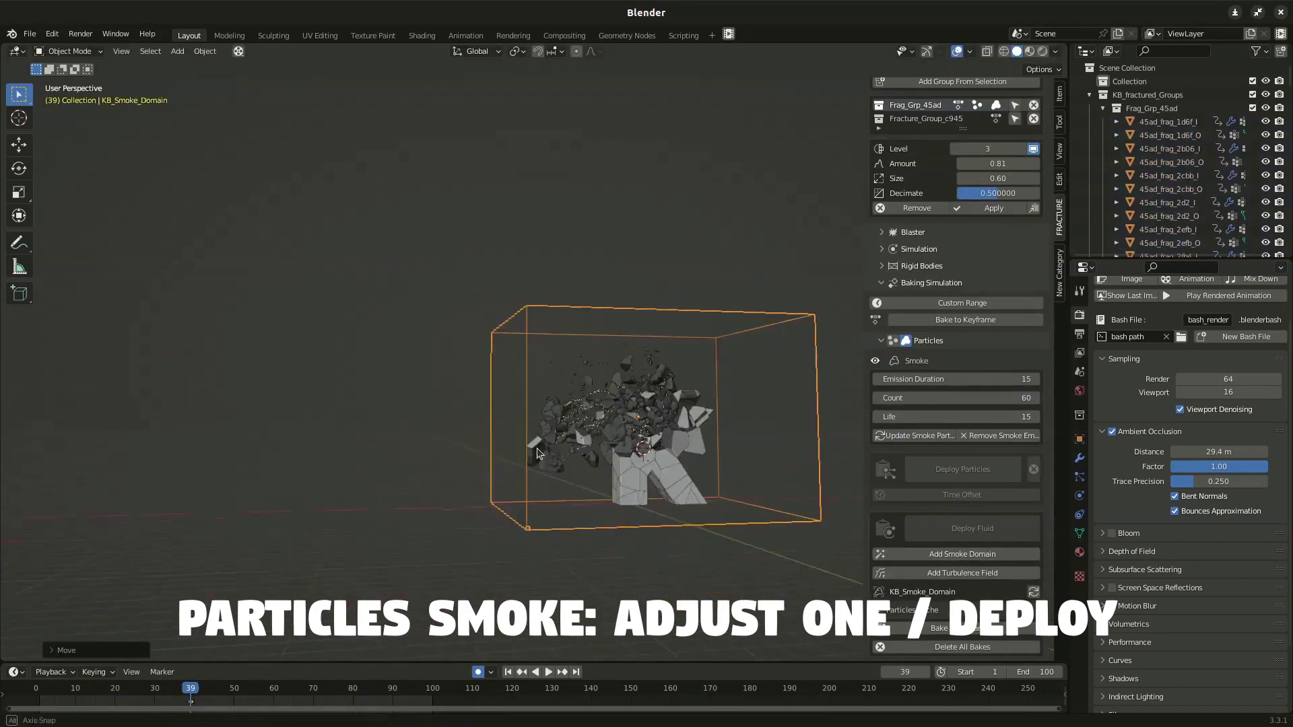
Rewind to frame 0, select a fragment, deploy the smoke particles, and play the simulation.
{"action": "middle_click_drag", "start_coordinate": [693, 547], "coordinate": [241, 721]}
{"action": "left_click_drag", "start_coordinate": [294, 700], "coordinate": [36, 701]}
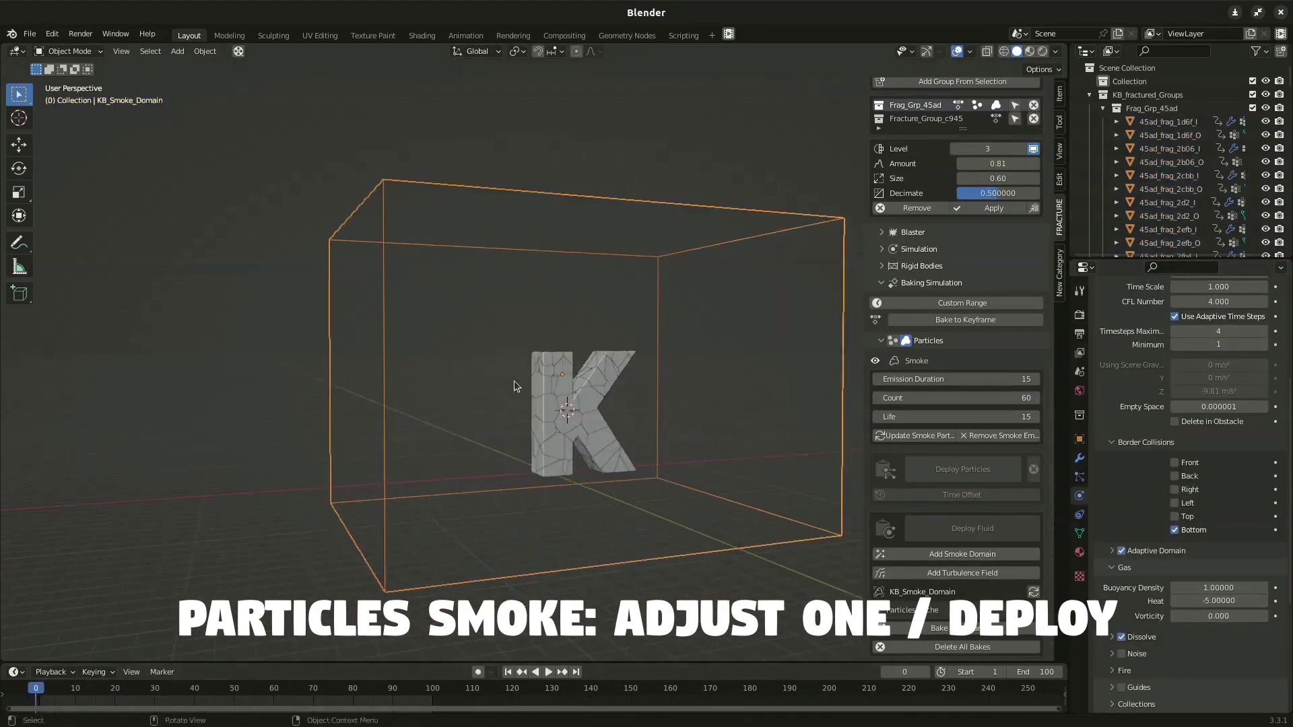
{"action": "key", "text": "space"}
{"action": "left_click", "coordinate": [404, 425]}
{"action": "left_click", "coordinate": [1079, 477]}
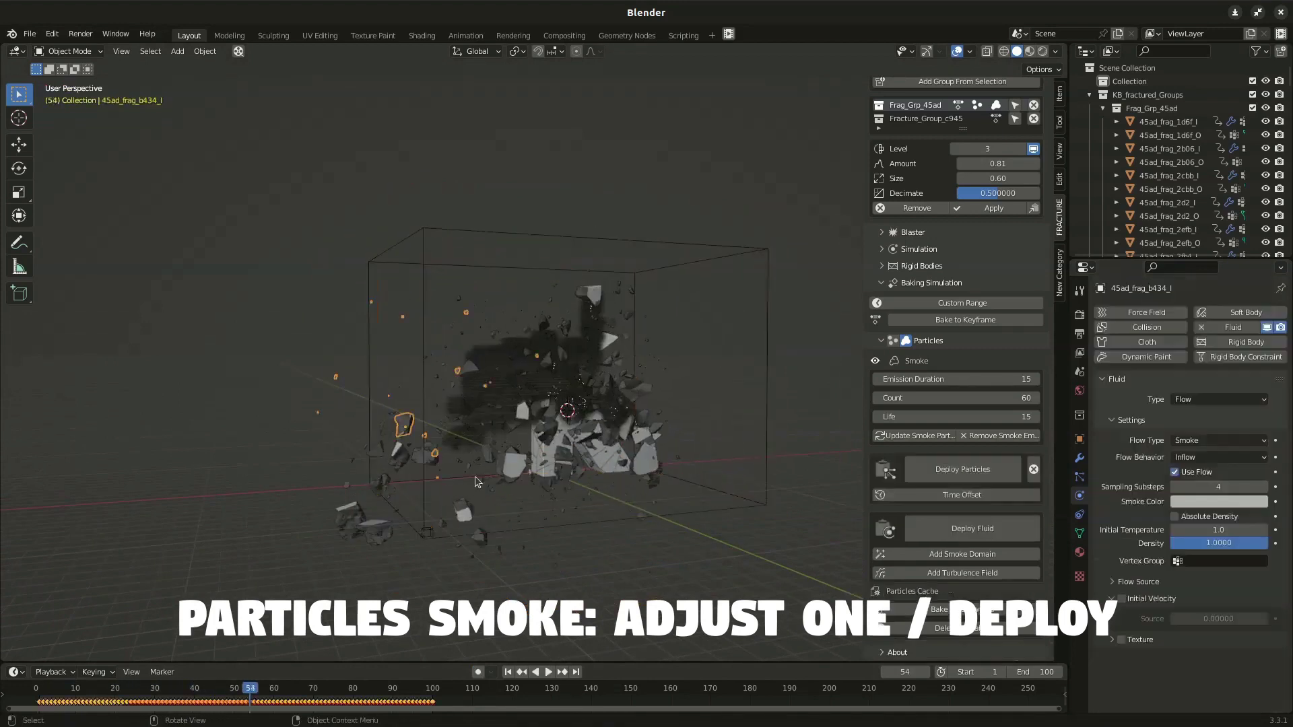
{"action": "scroll", "coordinate": [1126, 345], "scroll_direction": "down", "scroll_amount": 4}
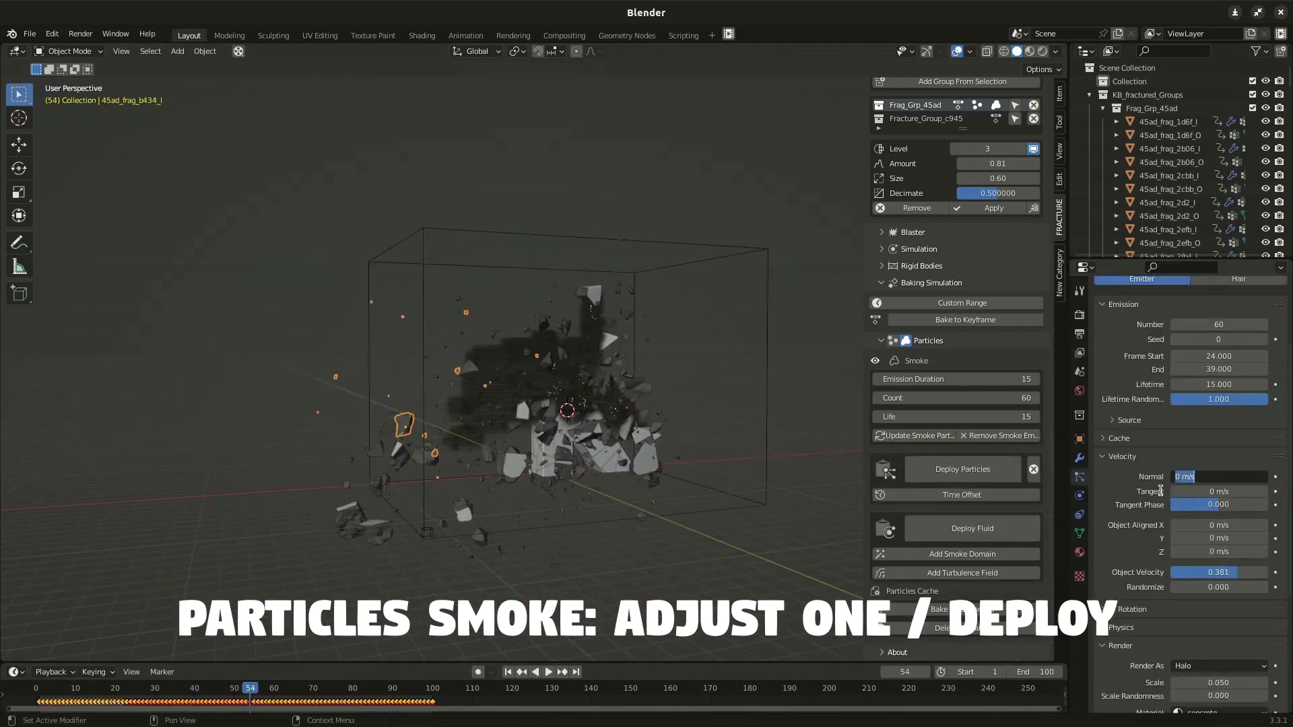
{"action": "left_click", "coordinate": [972, 466]}
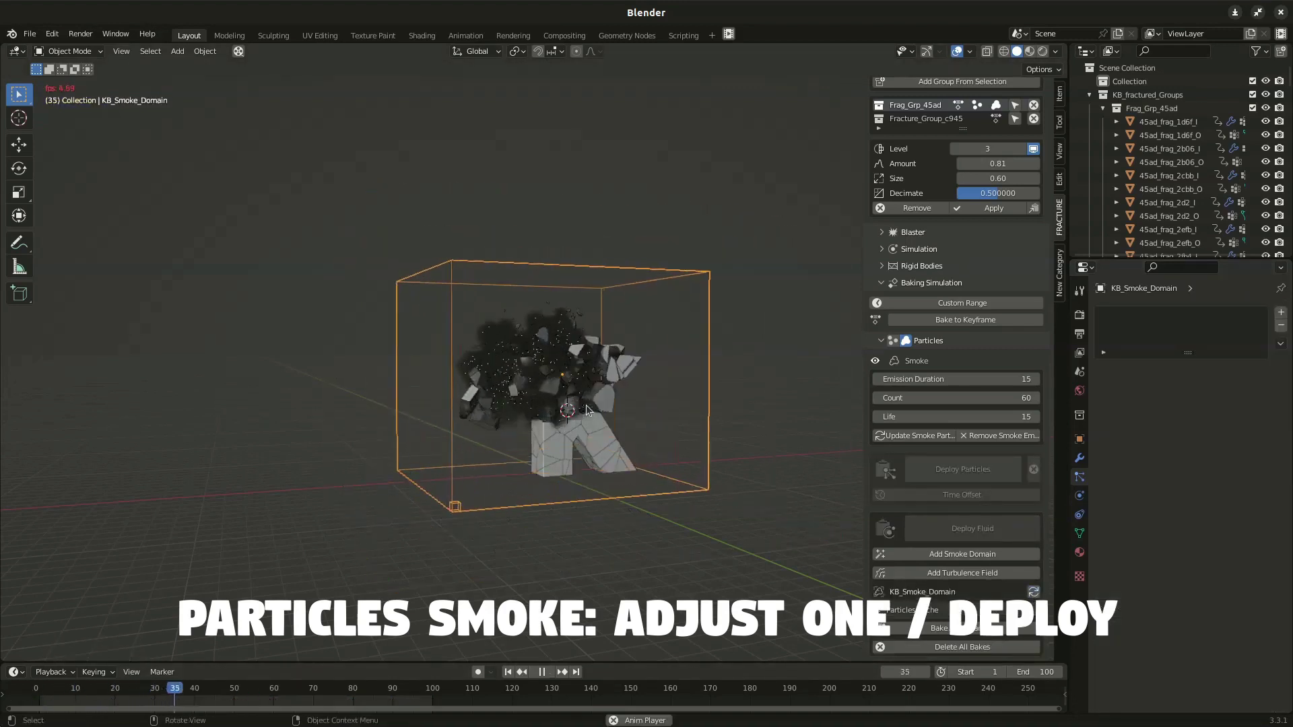
{"action": "key", "text": "space"}
Replay the smoke and debris simulation from the first frame and inspect the billowing smoke.
{"action": "left_click", "coordinate": [395, 519]}
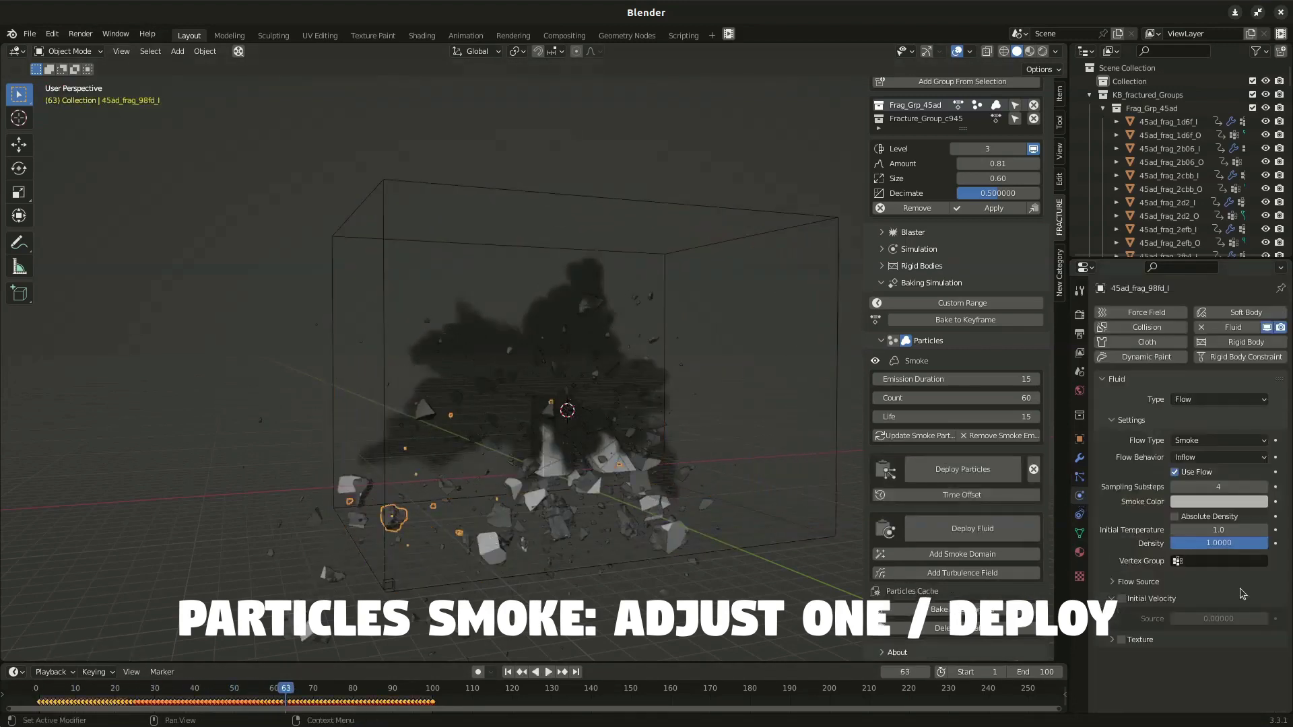
{"action": "left_click", "coordinate": [464, 590]}
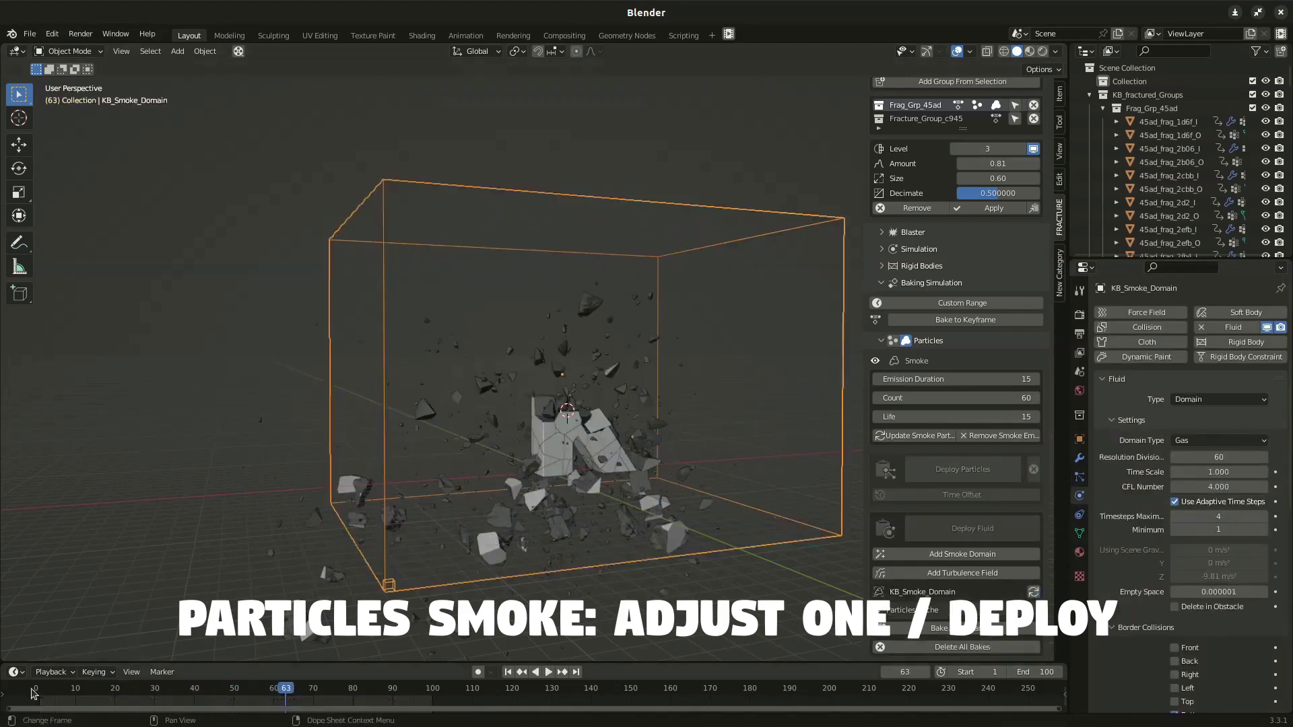
{"action": "key", "text": "shift+Left"}
{"action": "key", "text": "space"}
{"action": "middle_click_drag", "start_coordinate": [465, 463], "coordinate": [610, 420]}
{"action": "key", "text": "space"}
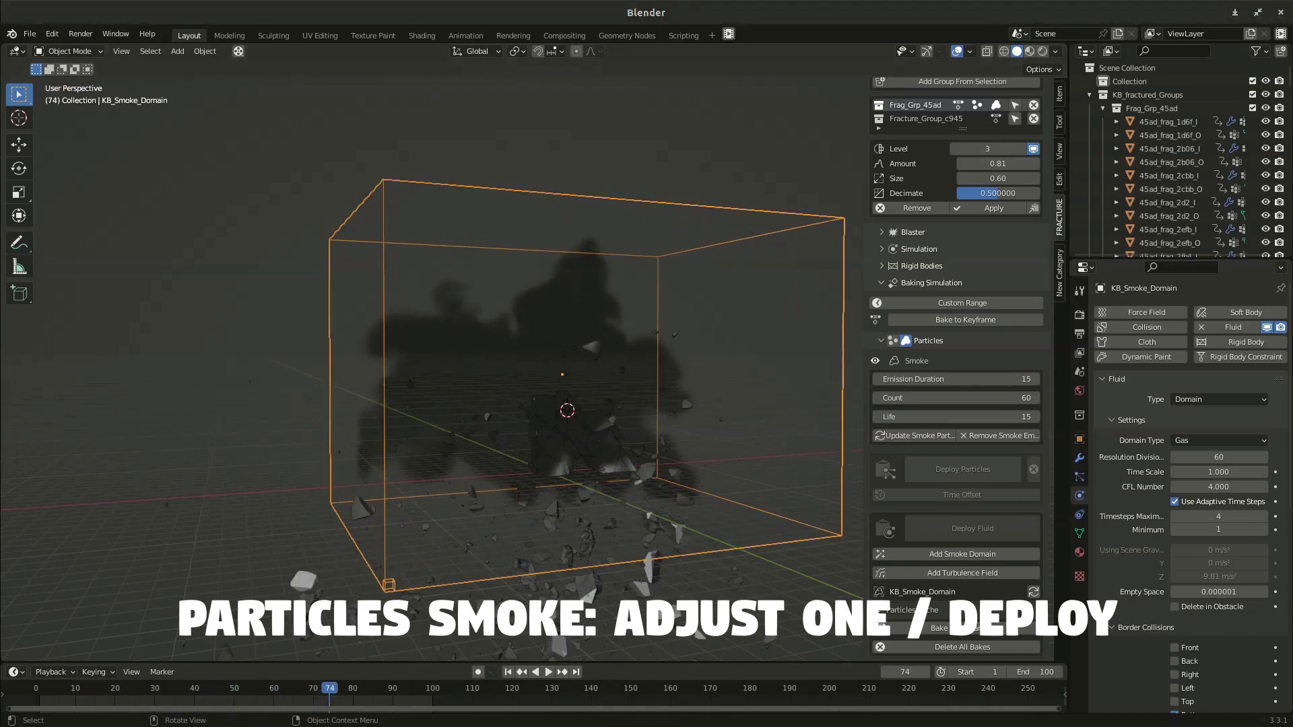
{"action": "middle_click_drag", "start_coordinate": [696, 527], "coordinate": [556, 521]}
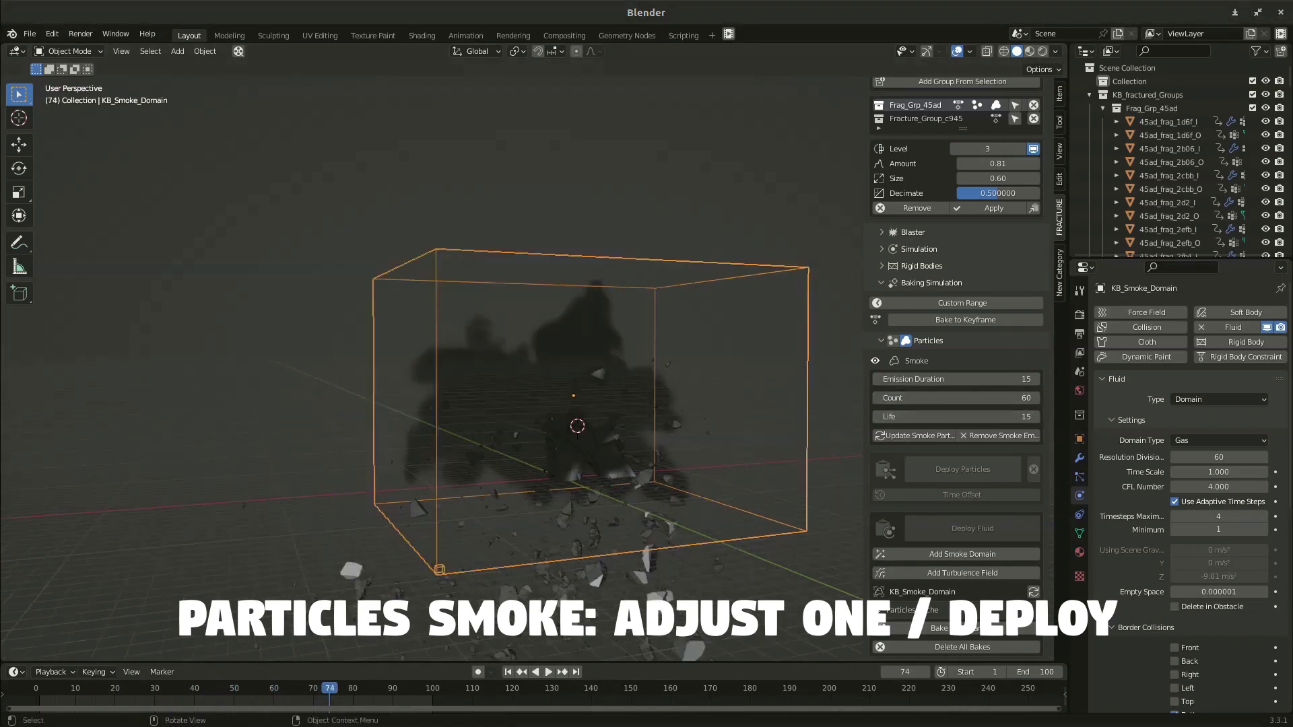
Play the explosion from an early frame and inspect a fragment's smoke flow and the domain.
{"action": "left_click", "coordinate": [112, 700]}
{"action": "key", "text": "space"}
{"action": "key", "text": "space"}
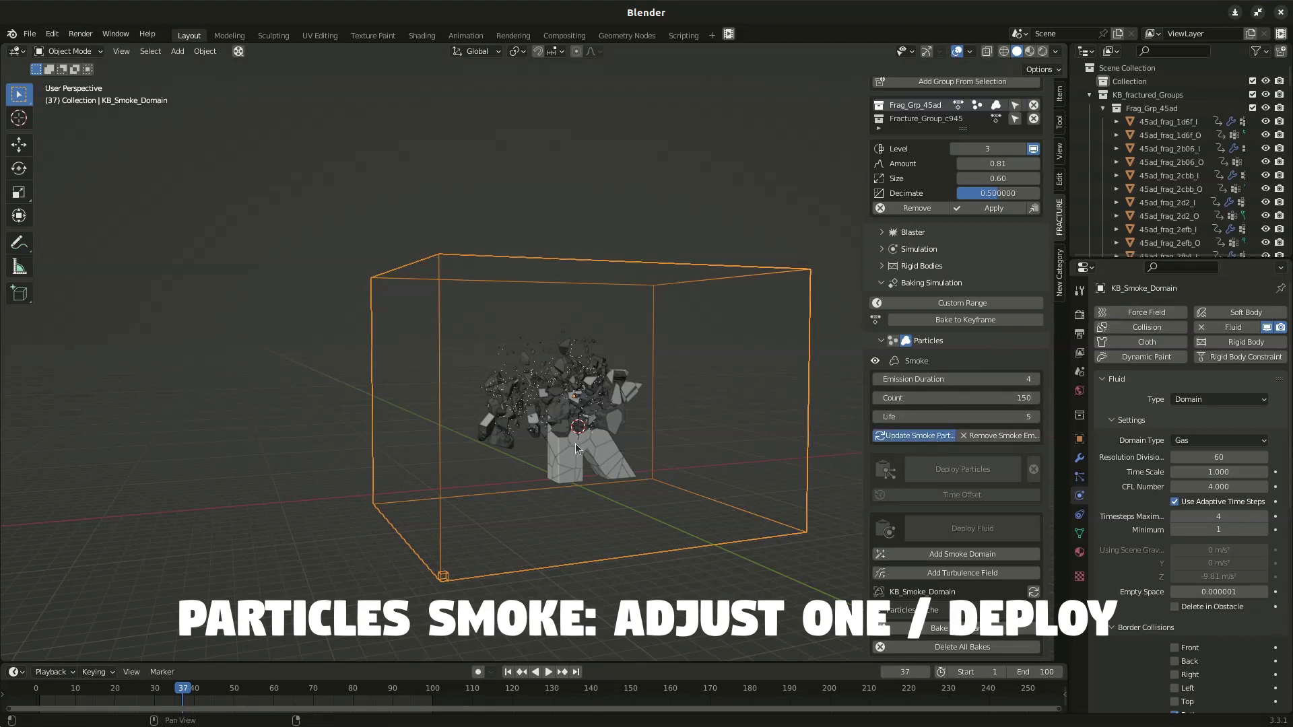
{"action": "left_click", "coordinate": [510, 429]}
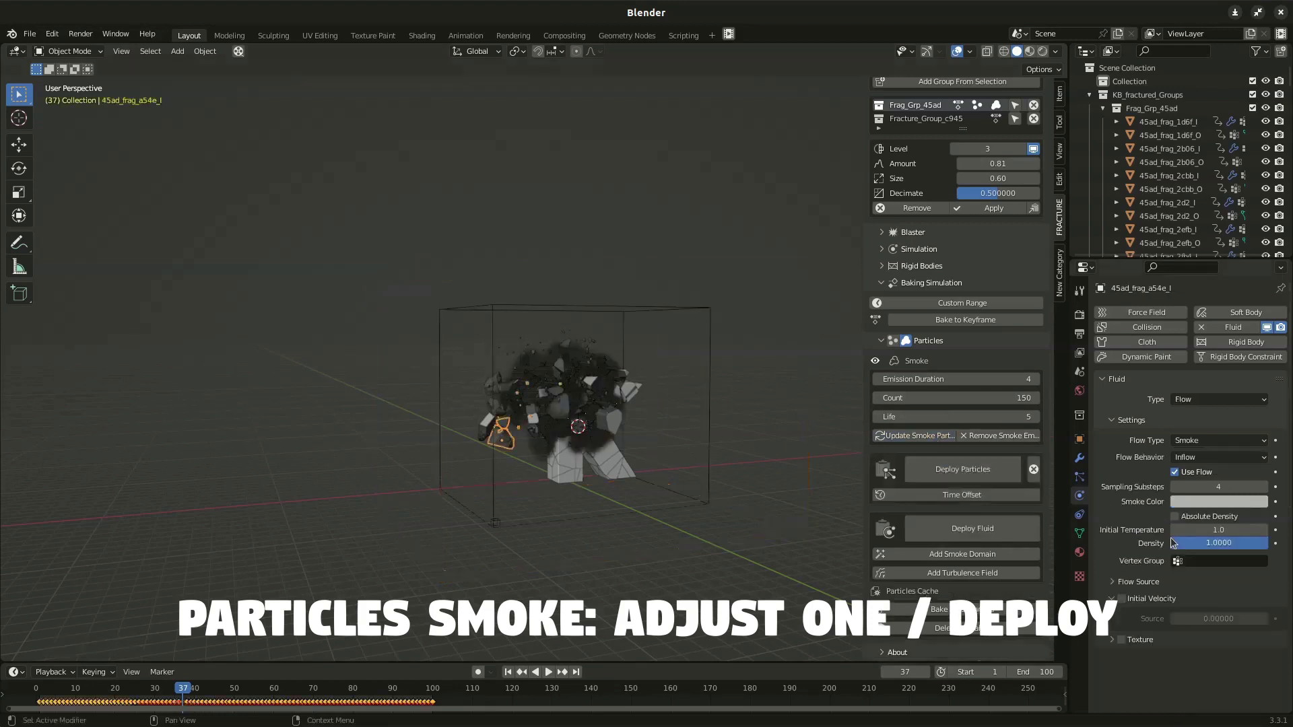
{"action": "left_click", "coordinate": [509, 532]}
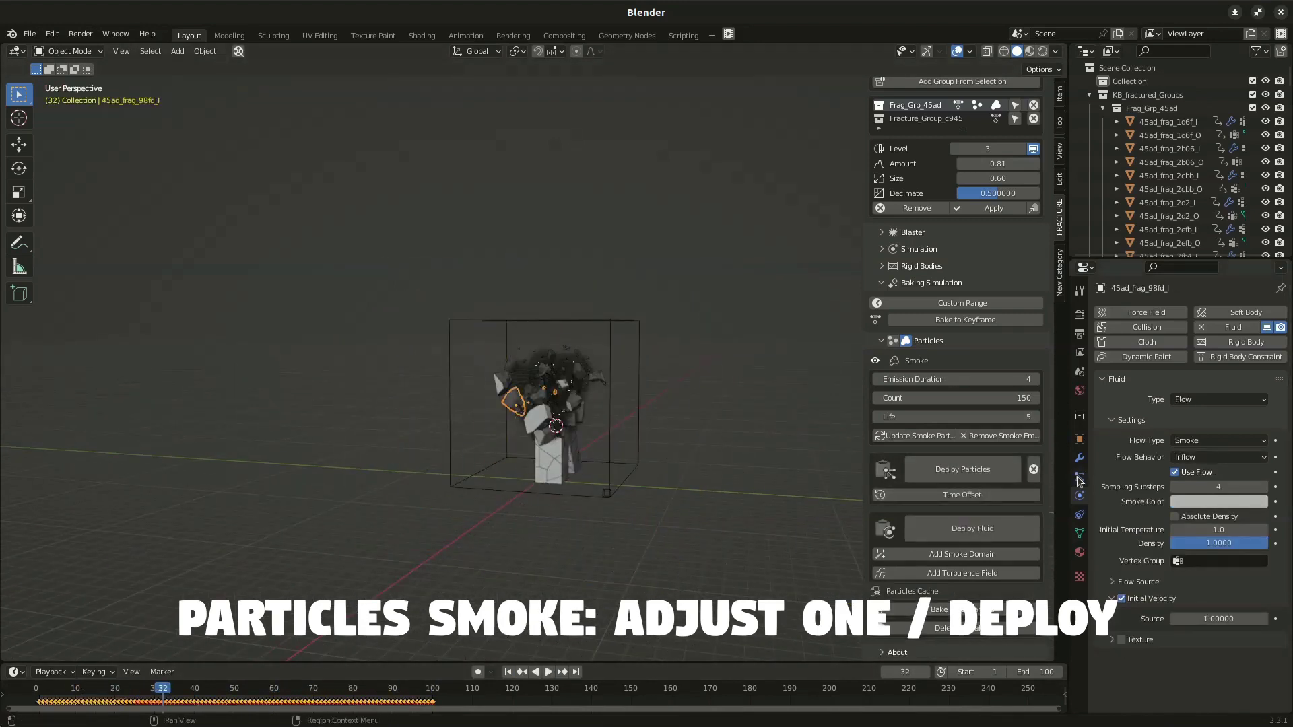
Redeploy the smoke particles (duration 4, count 150, life 5) and the fluid smoke domain.
{"action": "left_click", "coordinate": [1079, 477]}
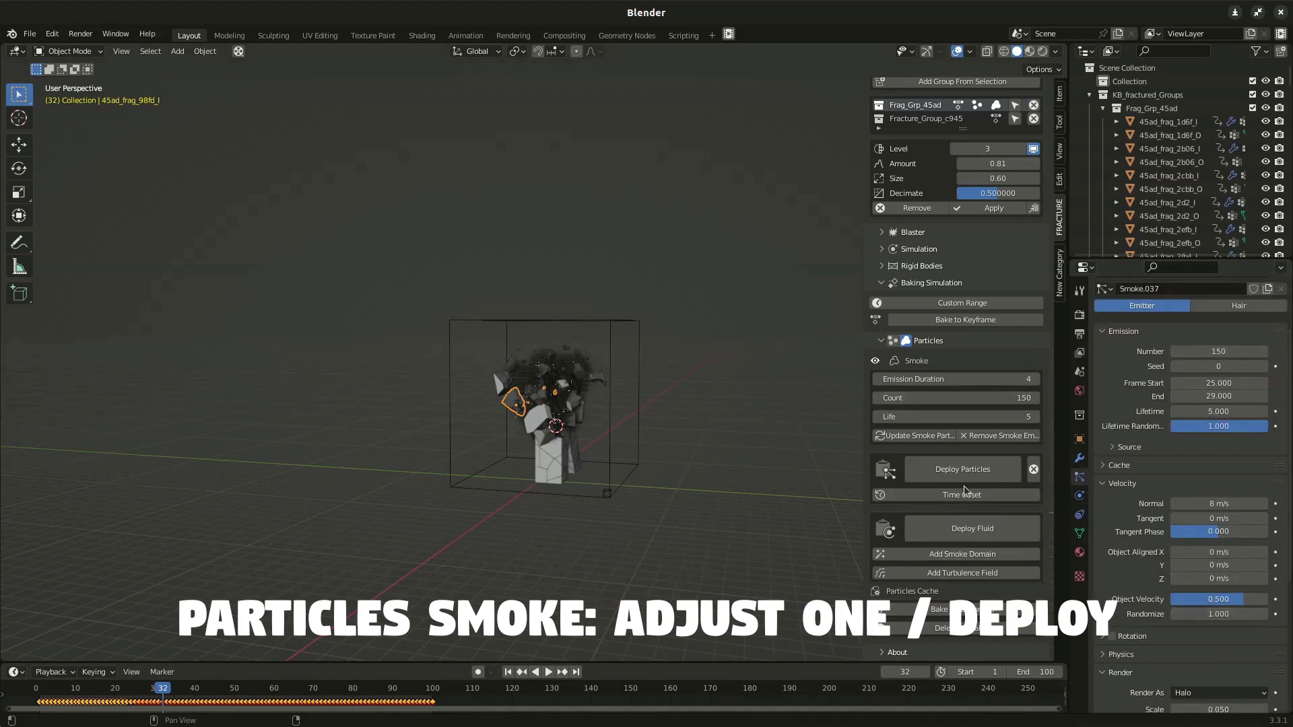
{"action": "left_click", "coordinate": [1079, 496]}
{"action": "left_click", "coordinate": [973, 528]}
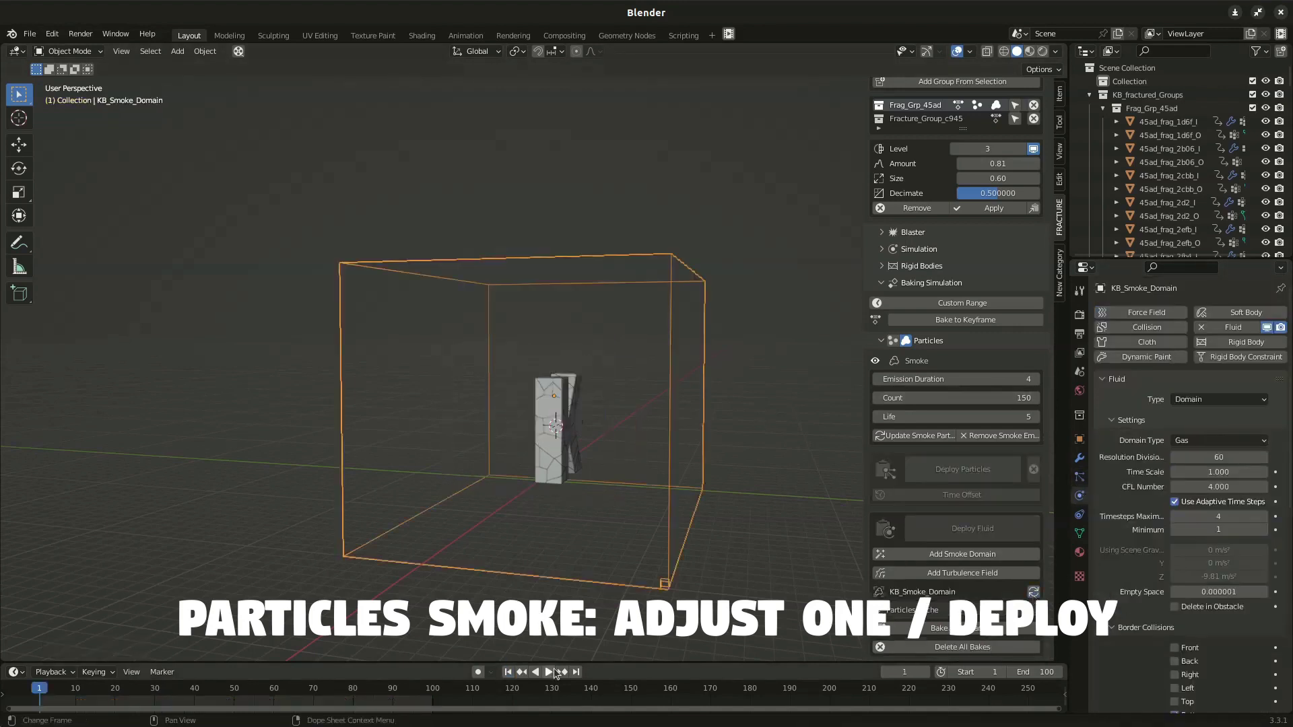
{"action": "scroll", "coordinate": [649, 468], "scroll_direction": "down", "scroll_amount": 3}
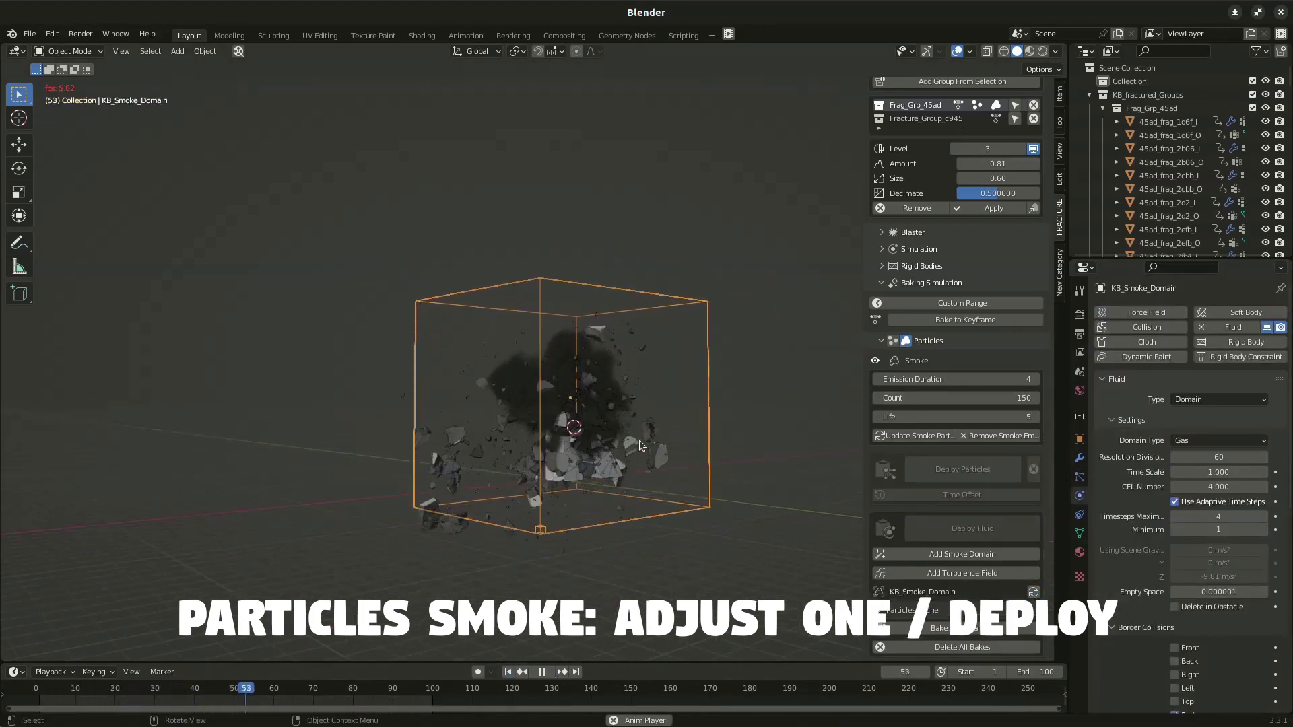
{"action": "middle_click_drag", "start_coordinate": [639, 439], "coordinate": [606, 444]}
{"action": "key", "text": "space"}
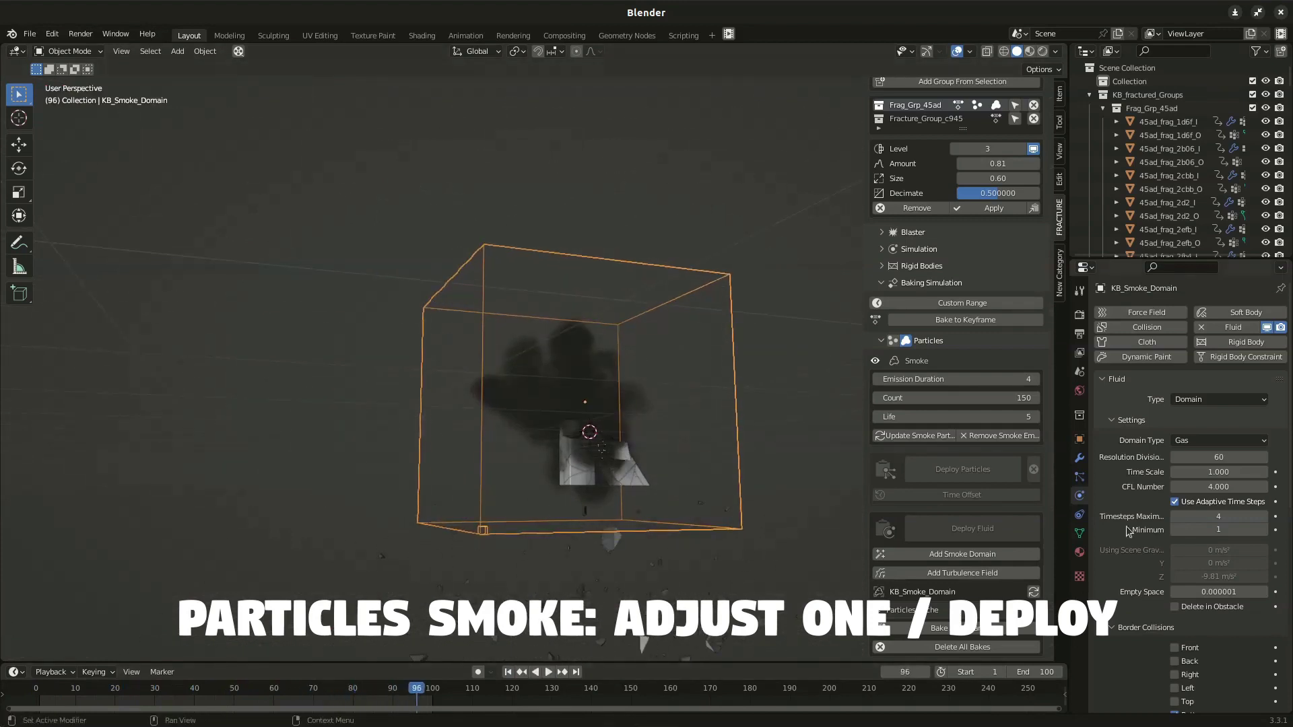
Switch the domain to a bakeable cache type, change its resolution, and start baking the smoke.
{"action": "scroll", "coordinate": [1129, 531], "scroll_direction": "down", "scroll_amount": 5}
{"action": "left_click", "coordinate": [1219, 695]}
{"action": "left_click", "coordinate": [1206, 647]}
{"action": "scroll", "coordinate": [1206, 607], "scroll_direction": "up", "scroll_amount": 1}
{"action": "left_click", "coordinate": [1220, 349]}
{"action": "type", "text": "9"}
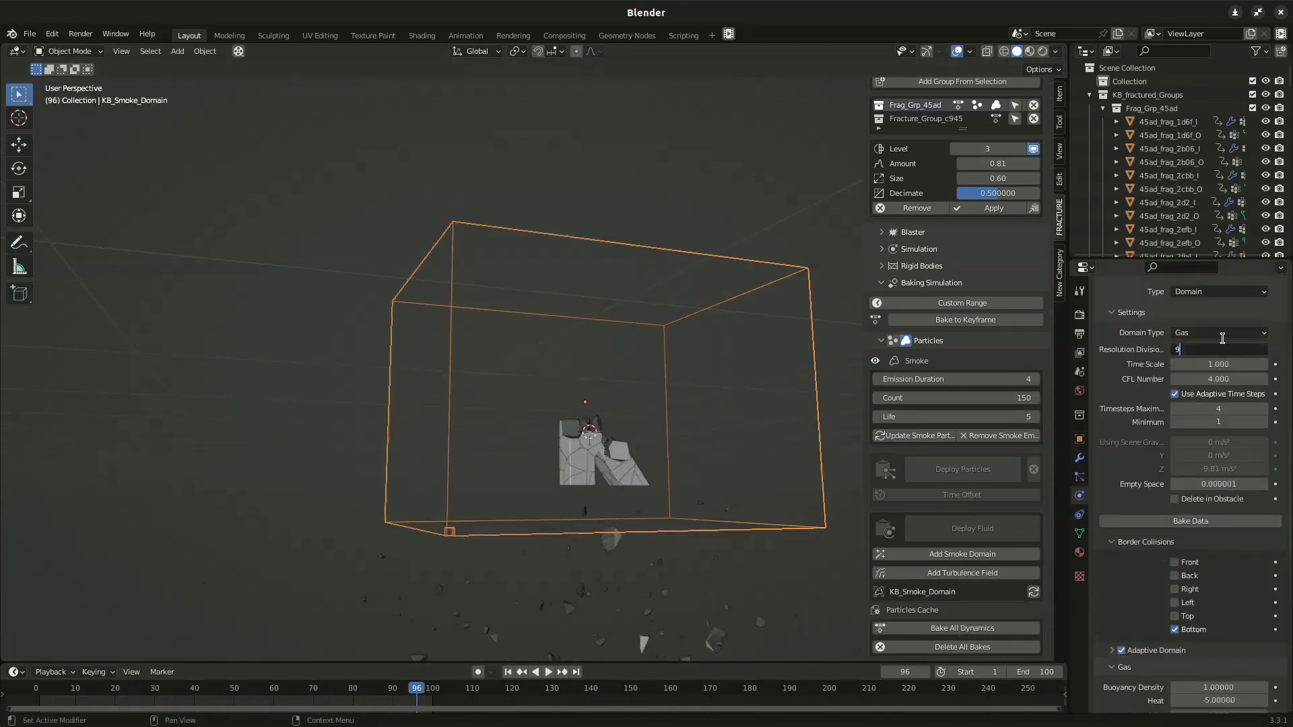
{"action": "left_click", "coordinate": [1194, 523]}
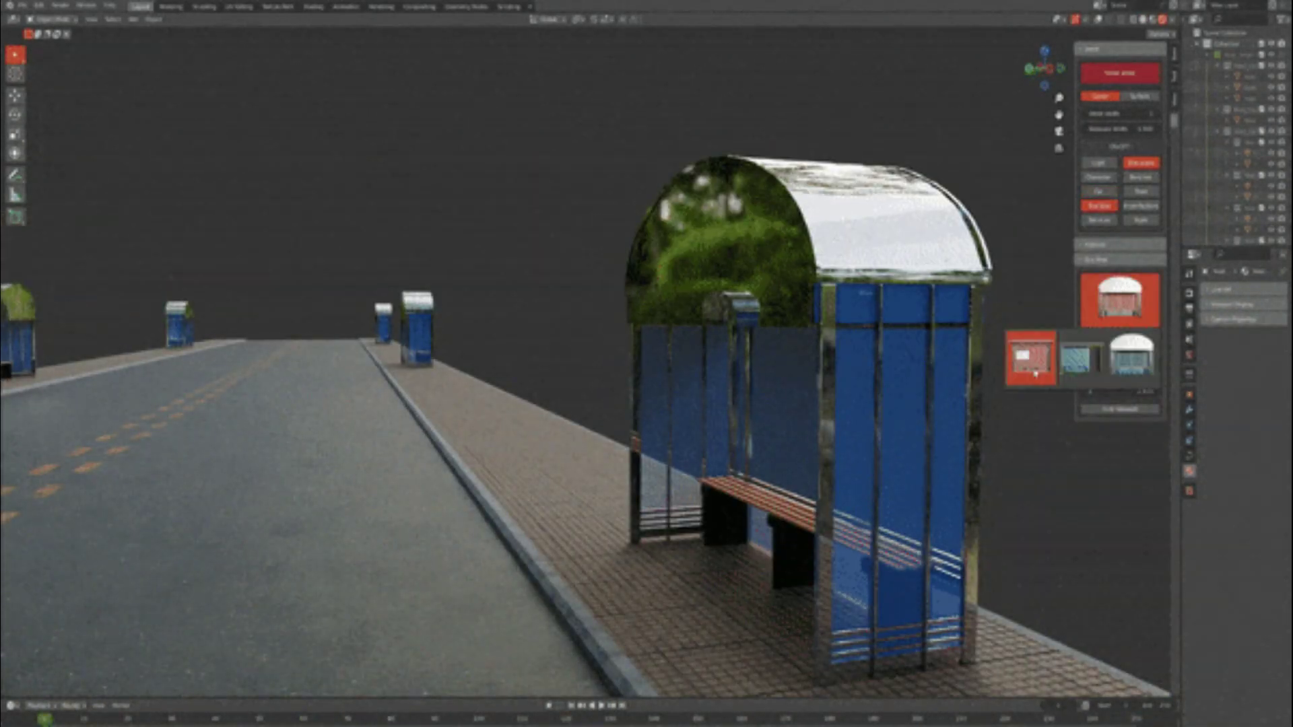
Switch the bus shelters to a new design and restyle the sidewalk with grey slabs, then red brick pavers.
{"action": "left_click", "coordinate": [1035, 373]}
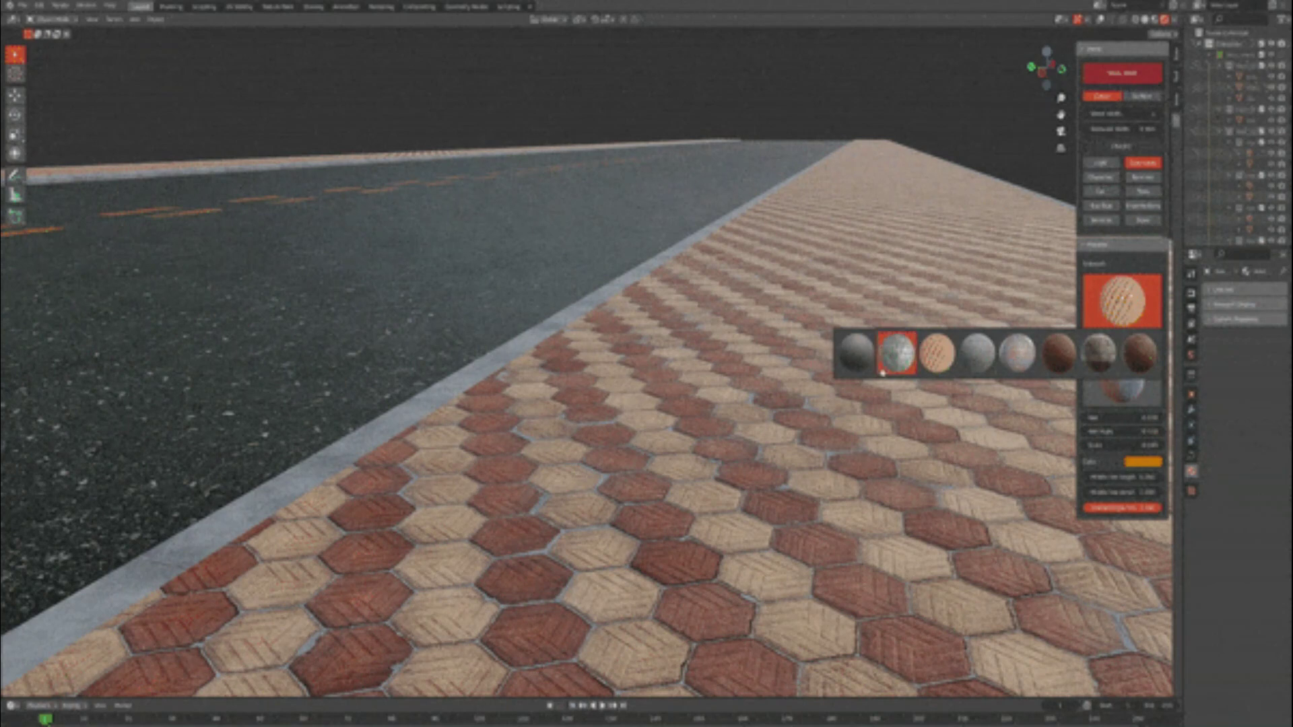
{"action": "left_click", "coordinate": [896, 354]}
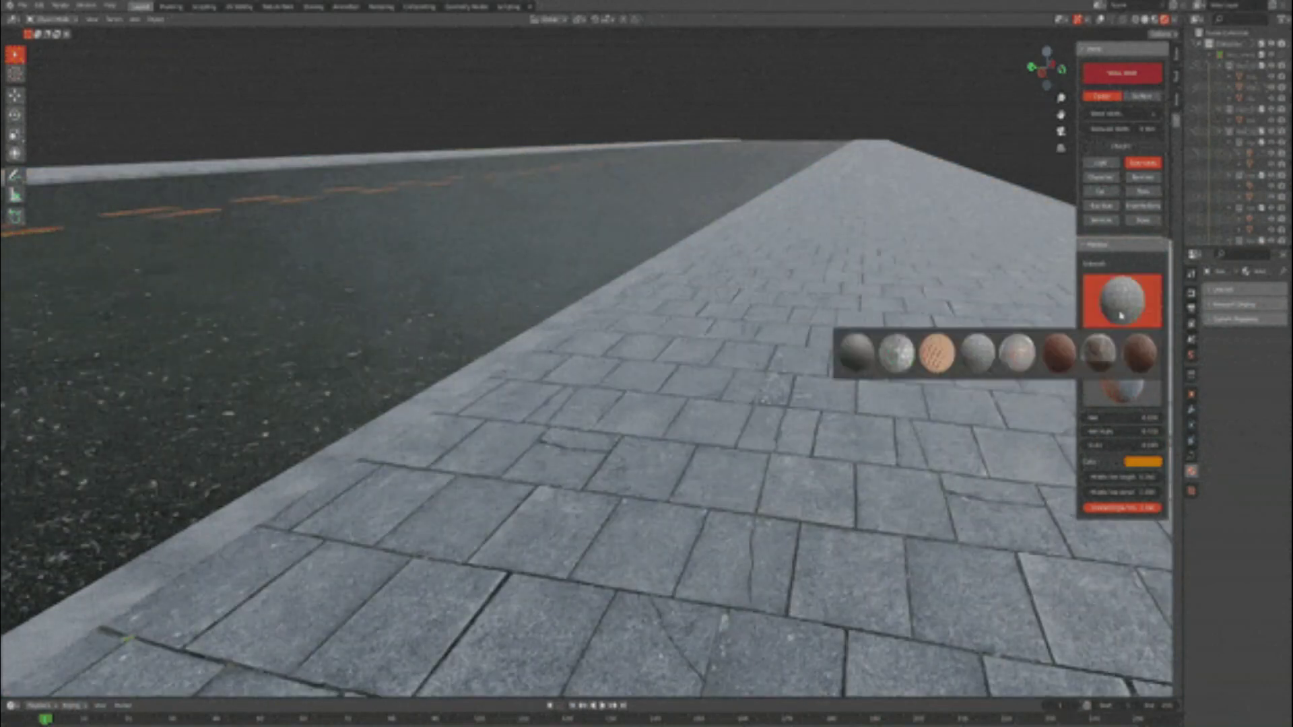
{"action": "left_click", "coordinate": [1138, 354]}
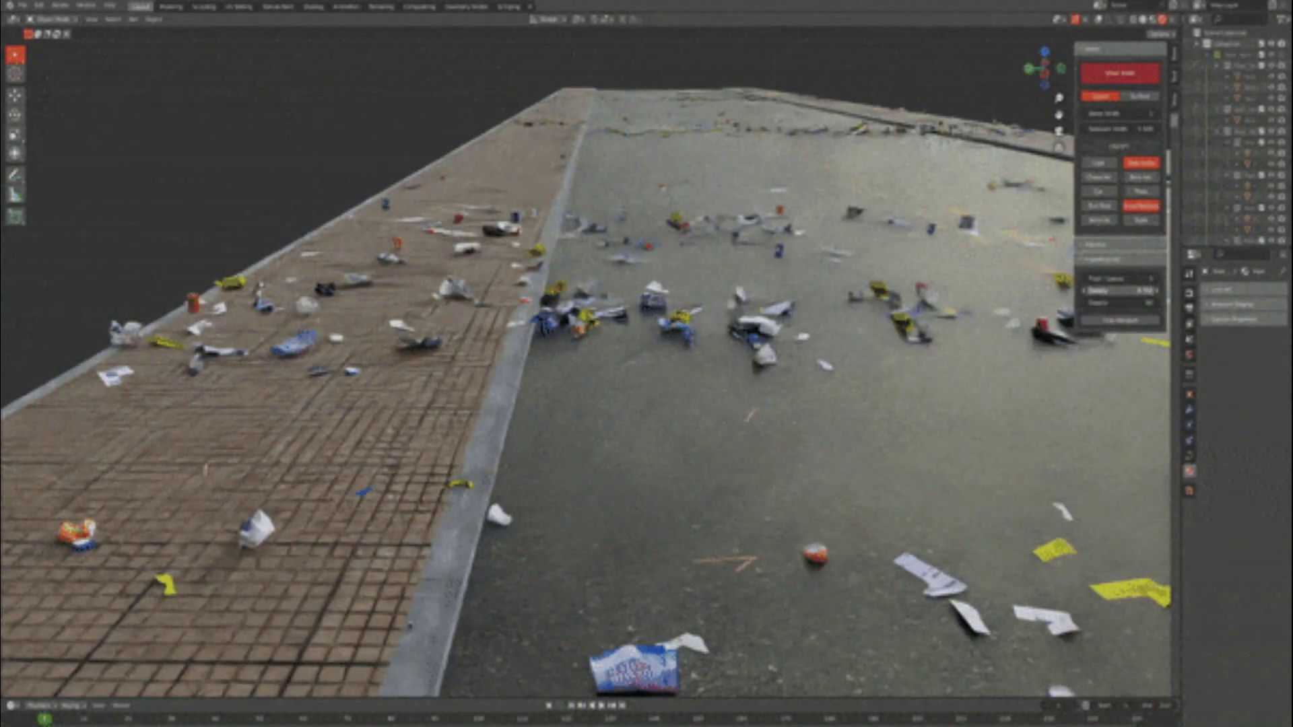